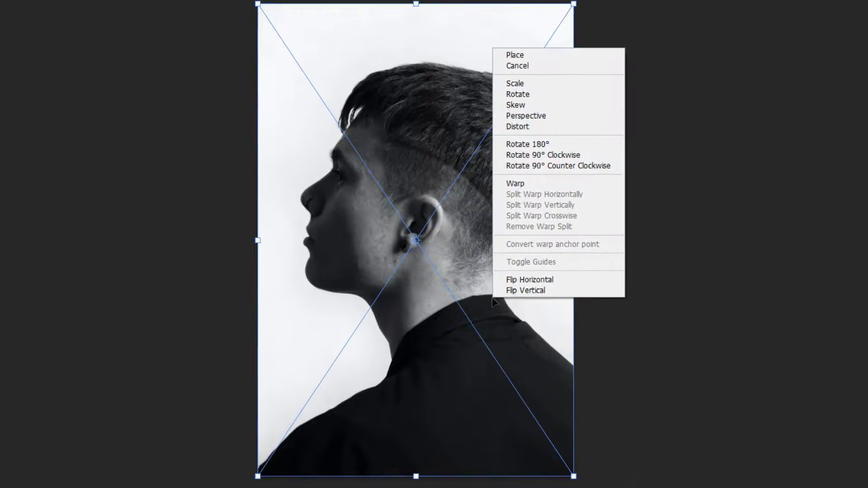
Flip the placed portrait horizontally, and select the background around the man with Select Subject and Inverse
left_click(450, 283)
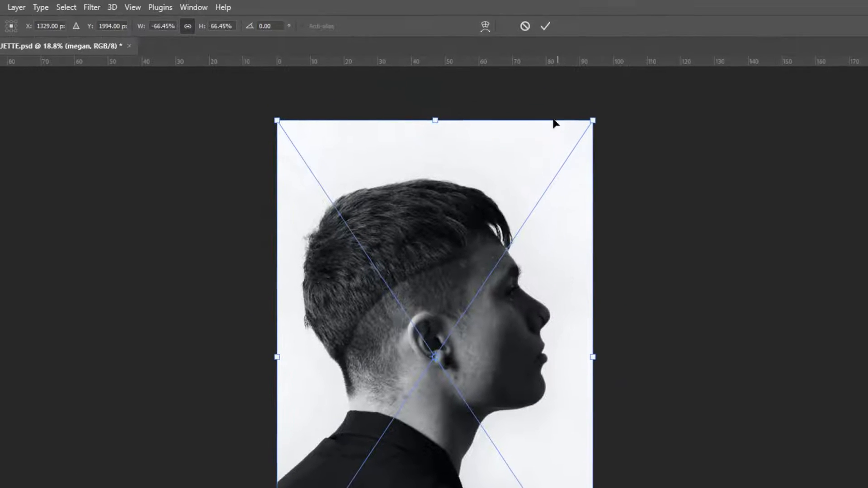
left_click(546, 26)
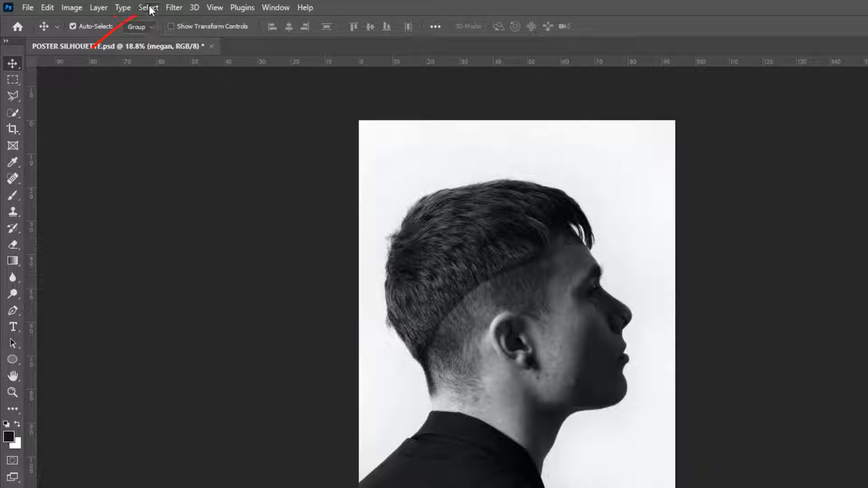
left_click(148, 8)
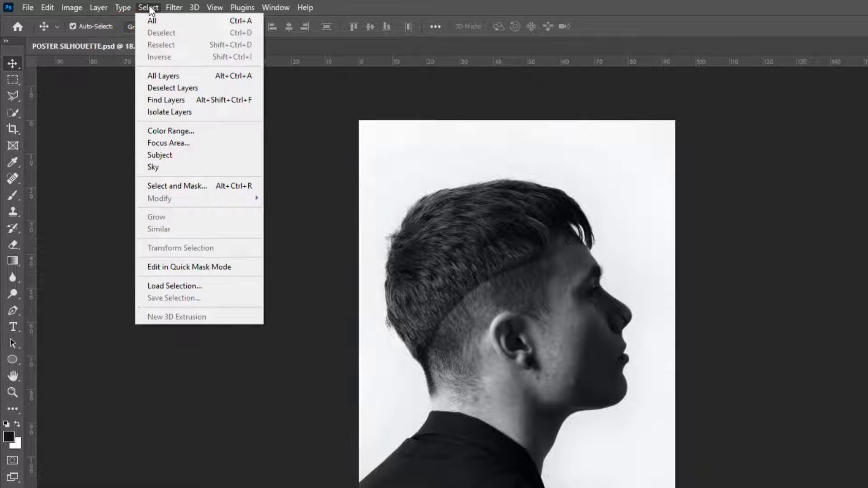
left_click(159, 154)
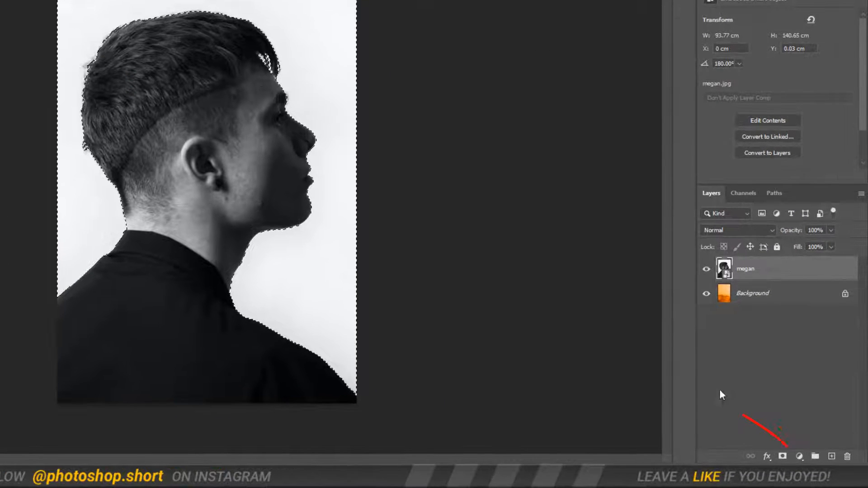
Fill the selected background with a Solid Color layer in #161616, and delete the megan photo layer
left_click(799, 456)
left_click(787, 246)
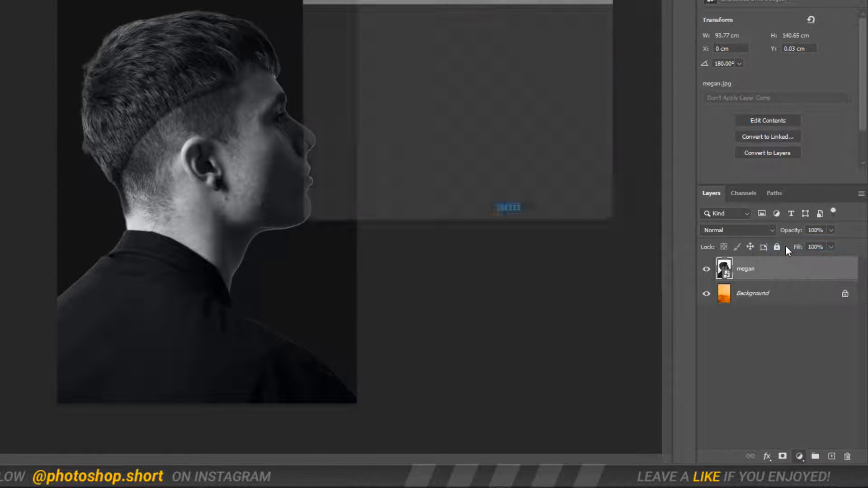
left_click(450, 249)
left_click_drag(305, 149, 305, 155)
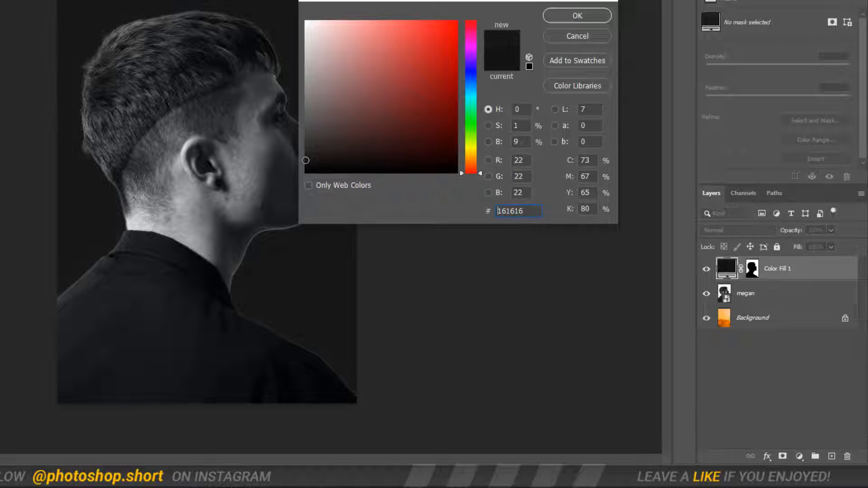
left_click(566, 18)
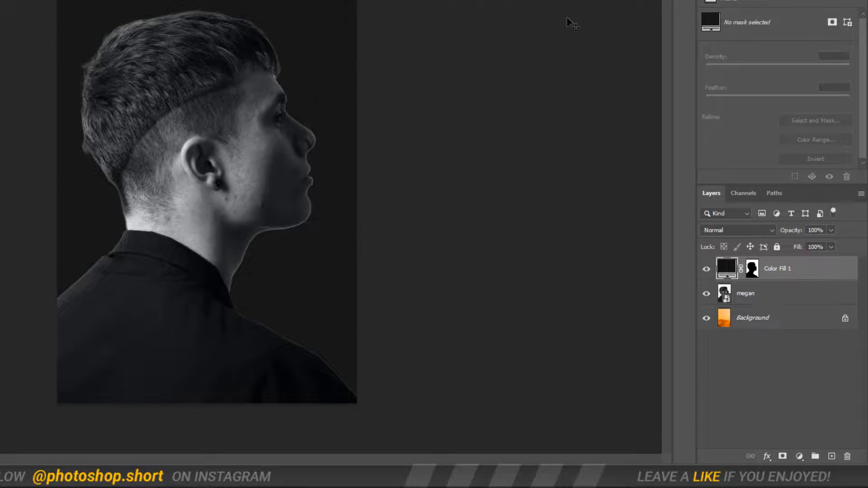
left_click_drag(751, 293, 847, 456)
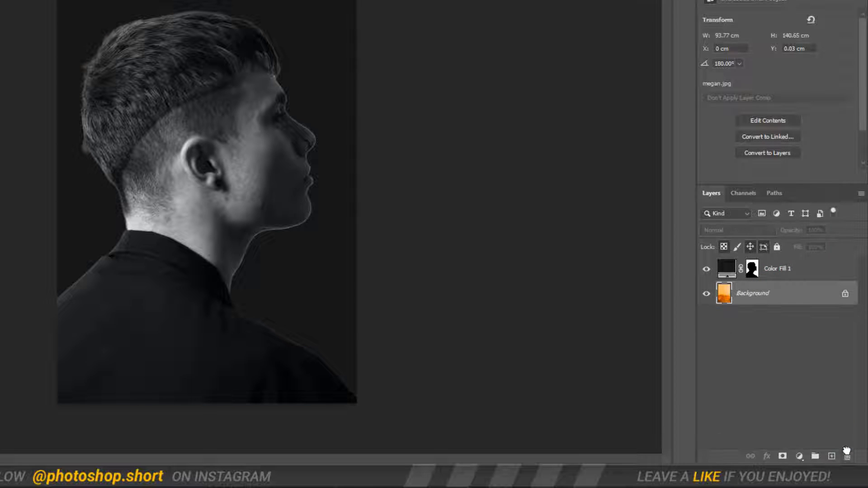
Enlarge the Color Fill 1 layer proportionally to 105.60% so it covers the whole canvas
left_click(738, 272)
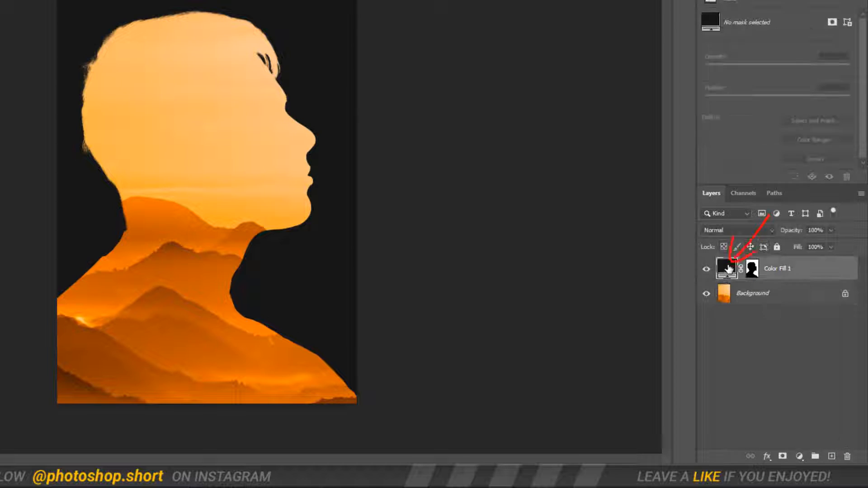
key("ctrl+t")
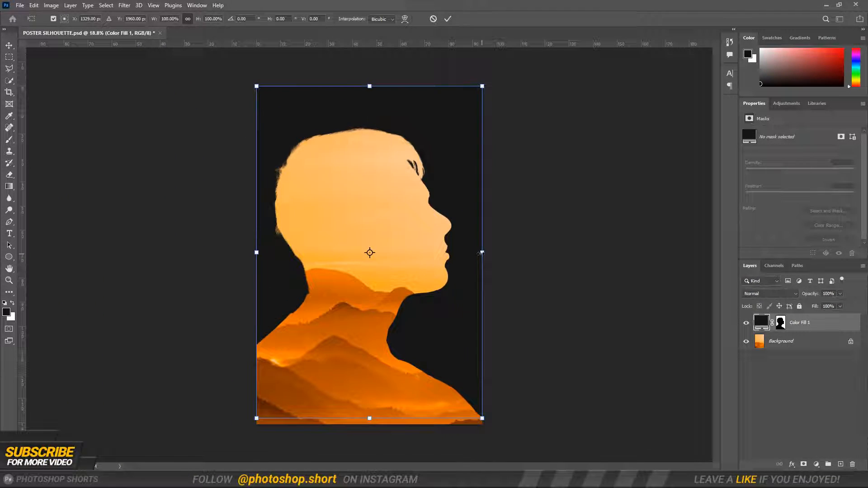
left_click_drag(482, 252, 494, 252)
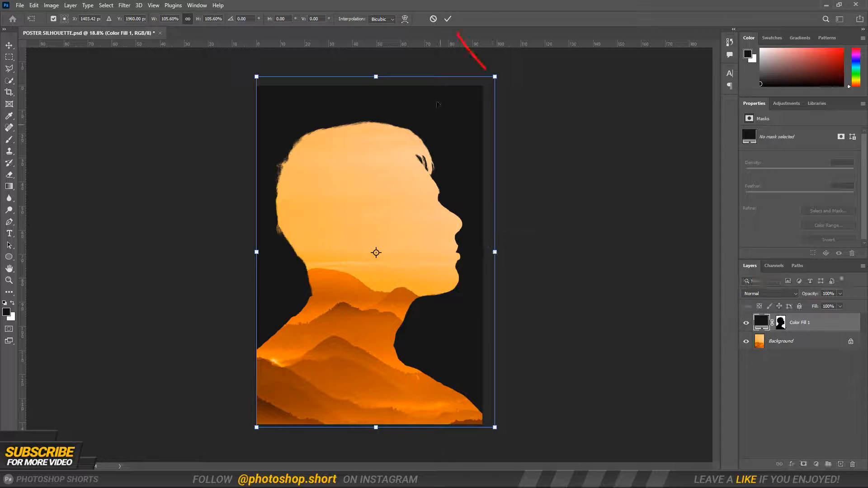
left_click(449, 19)
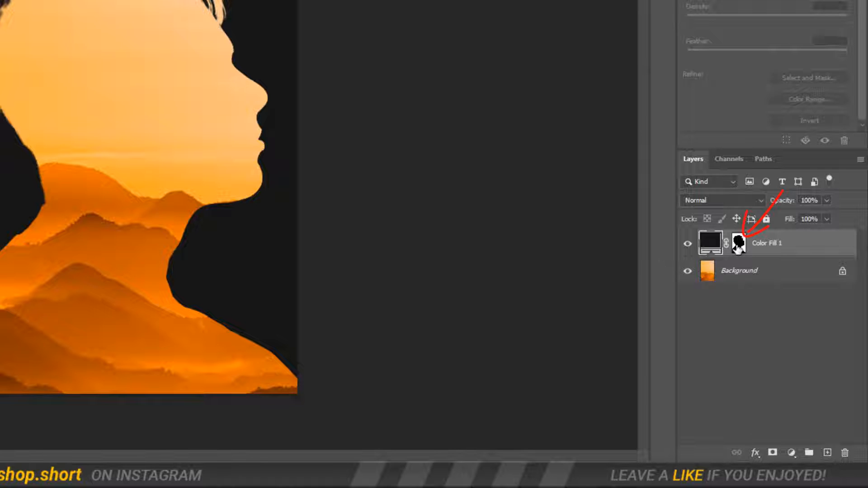
Paint white on the Color Fill 1 mask with a Hard Round brush, 400 px and 600 px, shaping a curved lower edge of the bust
left_click(738, 244)
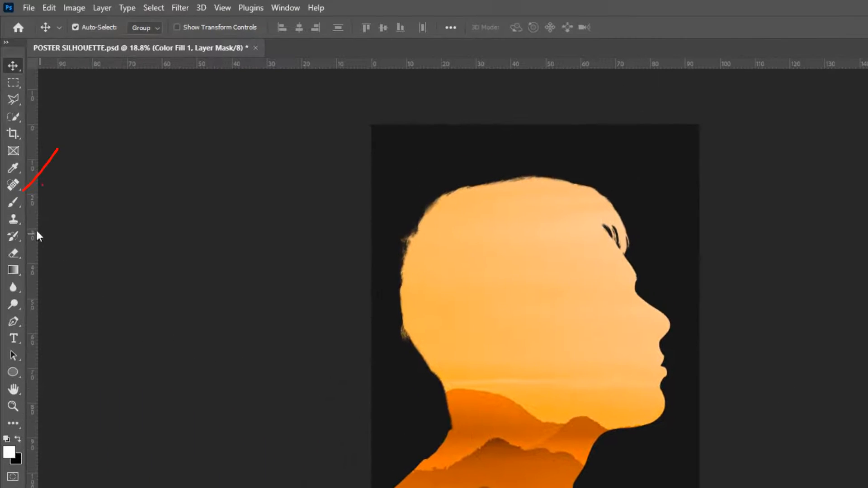
left_click_drag(15, 205, 54, 204)
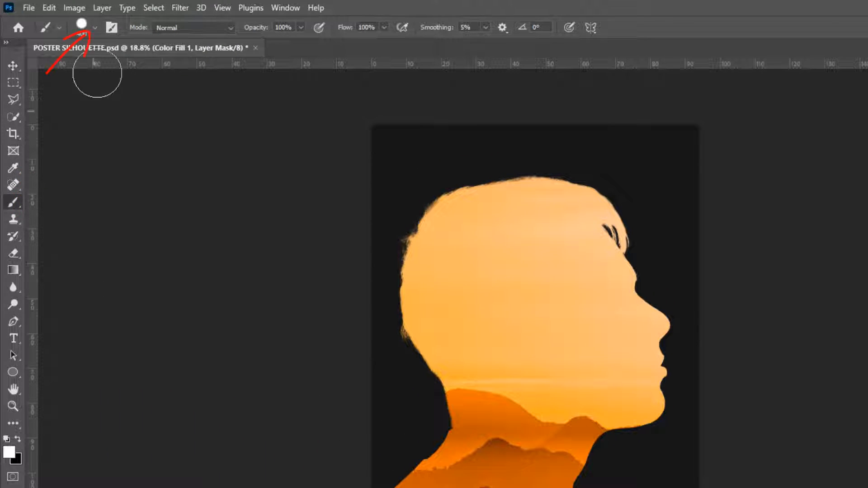
left_click(95, 27)
left_click(90, 186)
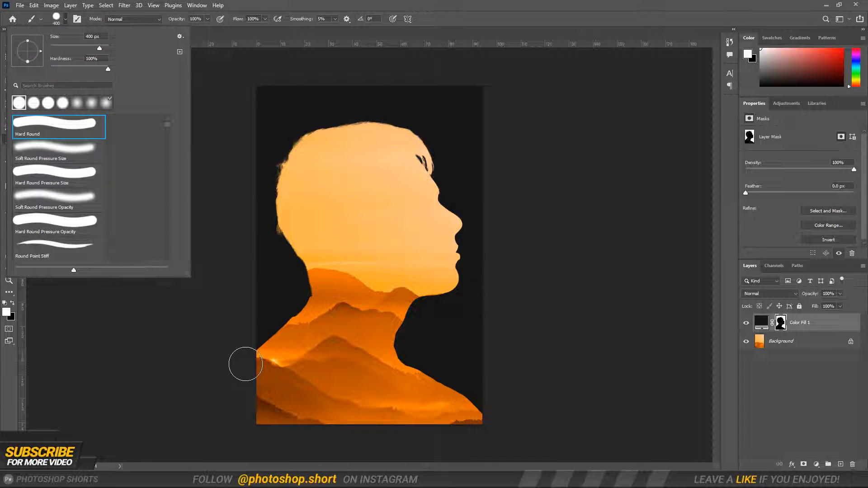
left_click(245, 364)
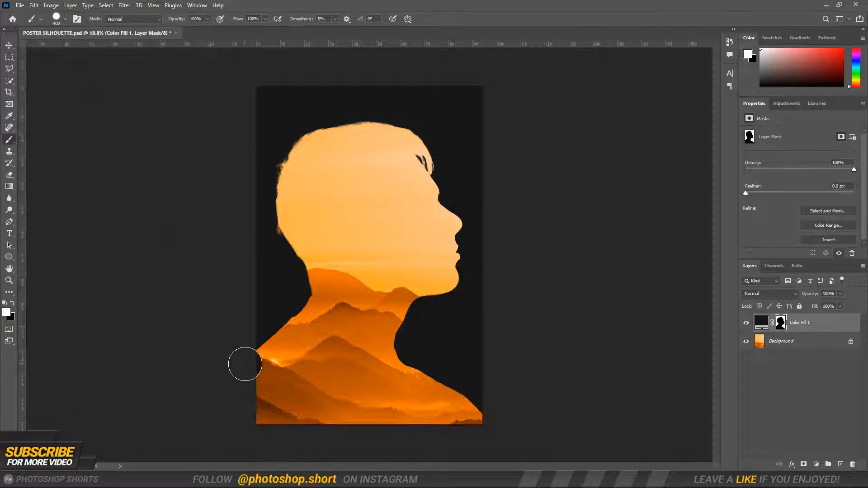
mouse_move(258, 392)
left_mouse_down()
mouse_move(271, 412)
mouse_move(330, 421)
mouse_move(478, 425)
mouse_move(292, 419)
mouse_move(231, 433)
mouse_move(269, 407)
mouse_move(327, 408)
mouse_move(395, 431)
left_mouse_up()
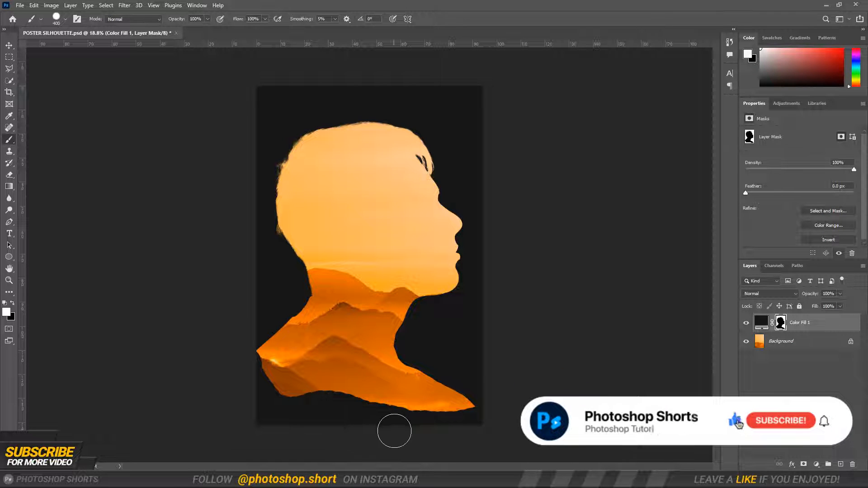
key("bracketright")
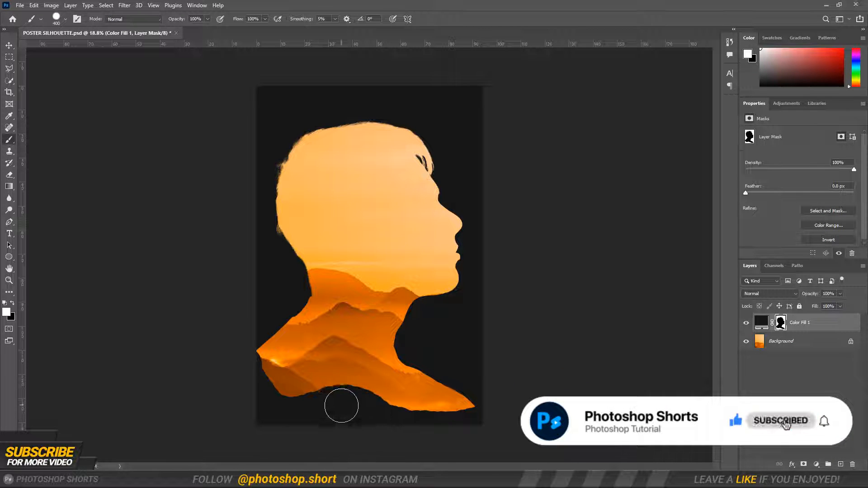
key("bracketright")
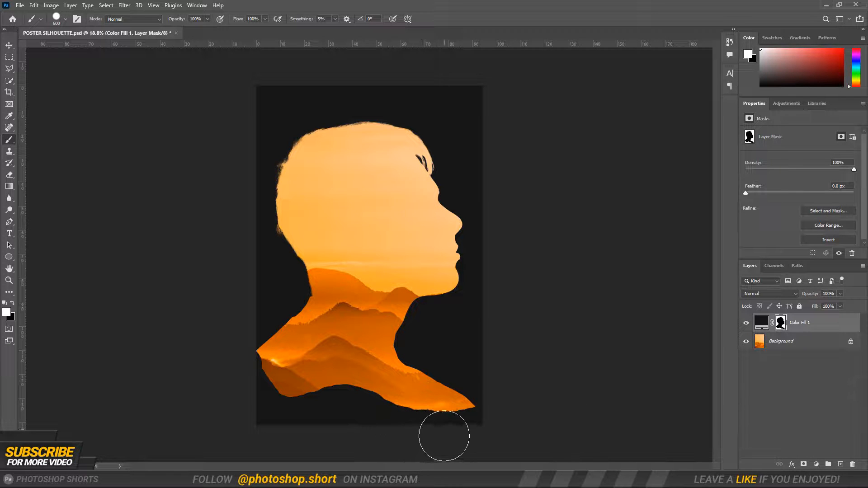
key("v")
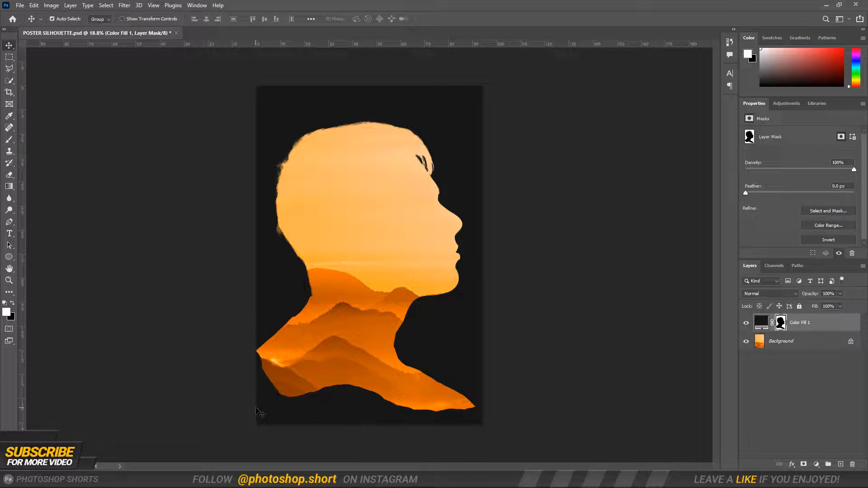
Place Grass1.png from the POSTER SILHOUETTE folder at the lower-left edge of the bust
left_click(305, 469)
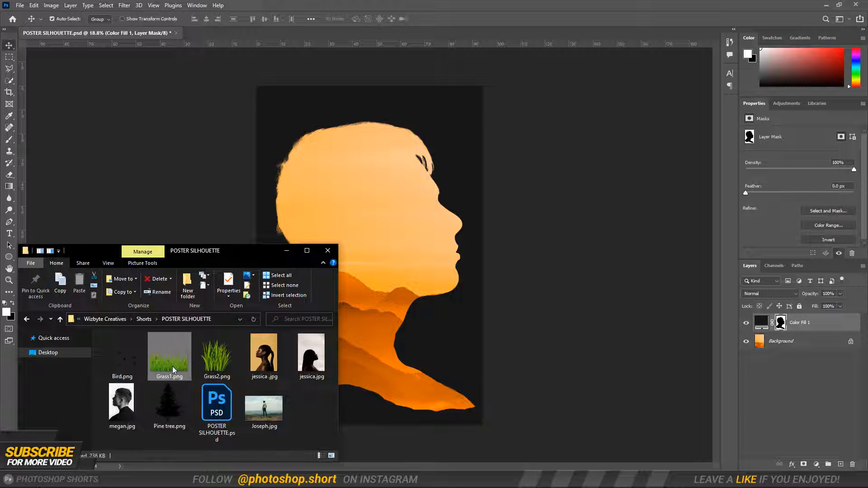
left_click_drag(172, 366, 387, 352)
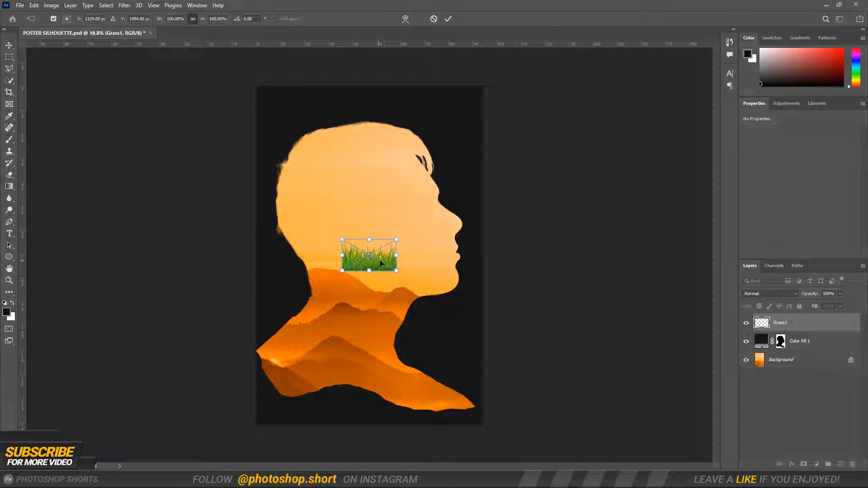
left_click_drag(381, 264, 305, 394)
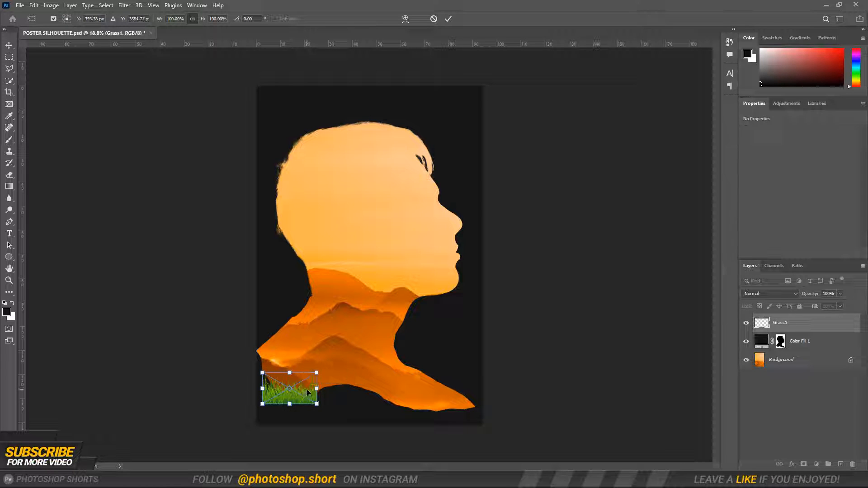
key("Return")
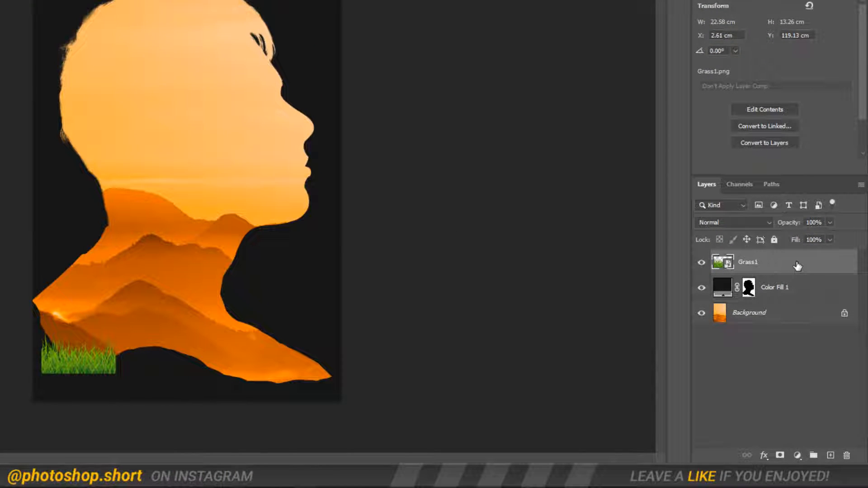
Add a Color Overlay to the Grass1 layer, sampling #161616 from the dark poster background
double_click(797, 266)
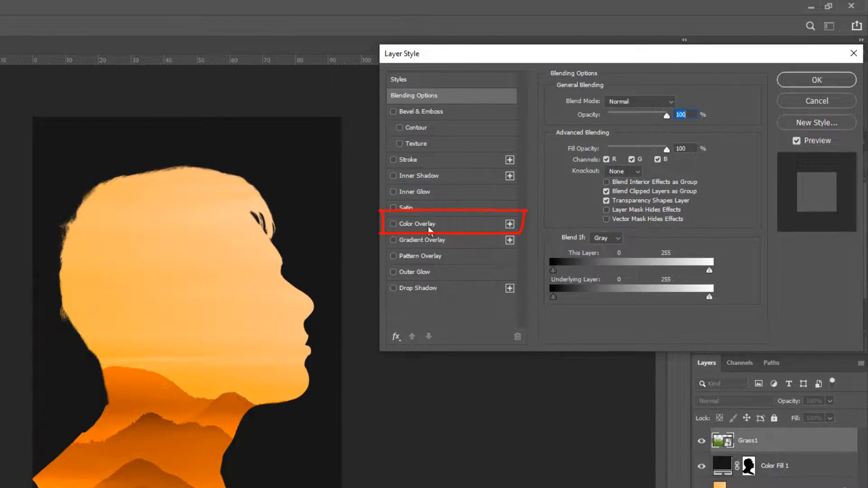
left_click(429, 229)
left_click(678, 103)
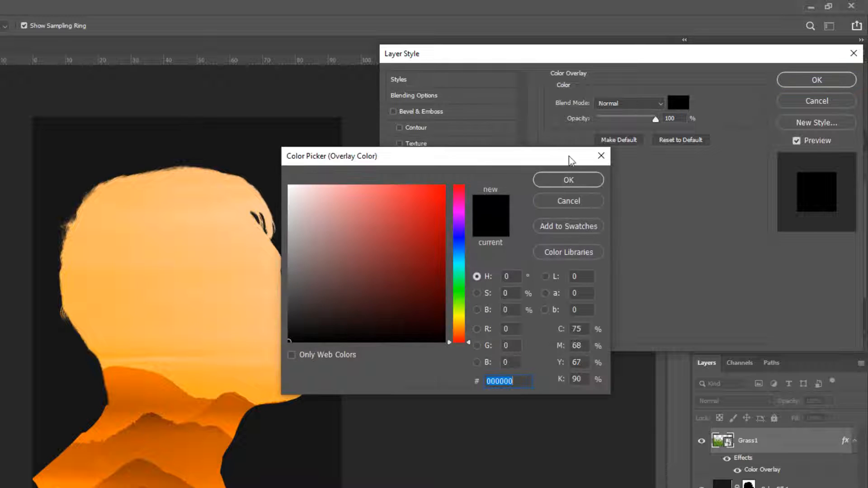
left_click(70, 162)
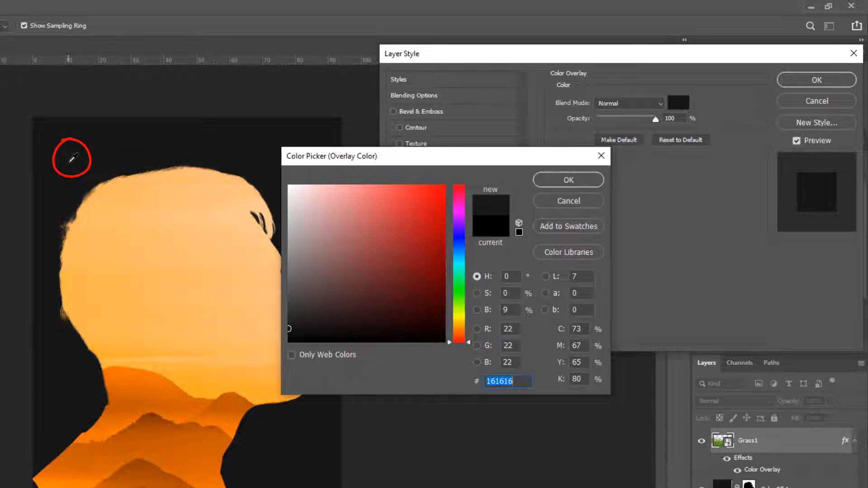
left_click(582, 179)
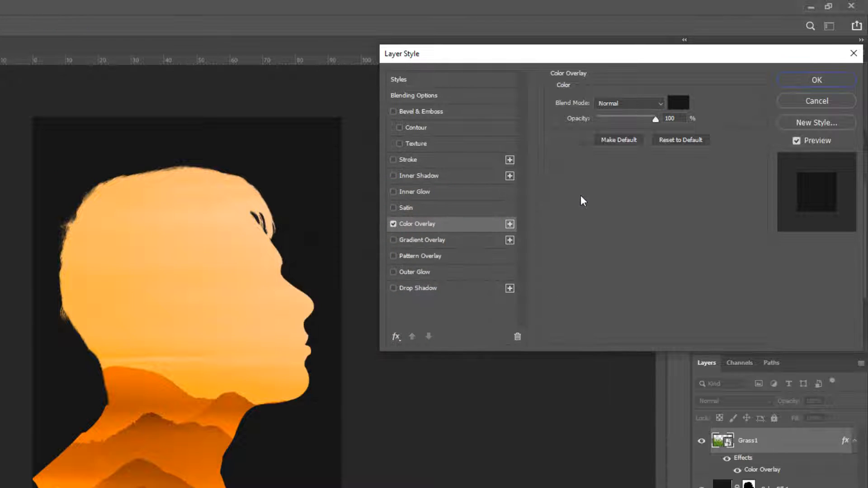
left_click(824, 85)
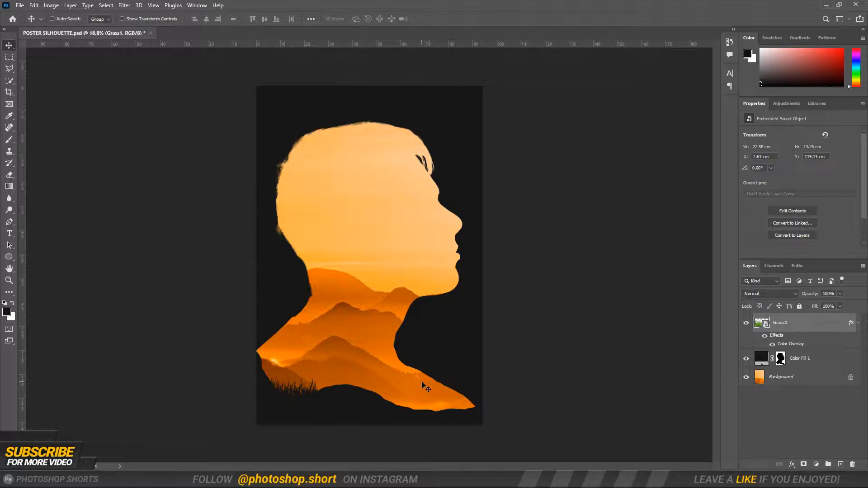
Transform the dark grass and spread duplicates of it along the silhouette's lower edge
key("ctrl+t")
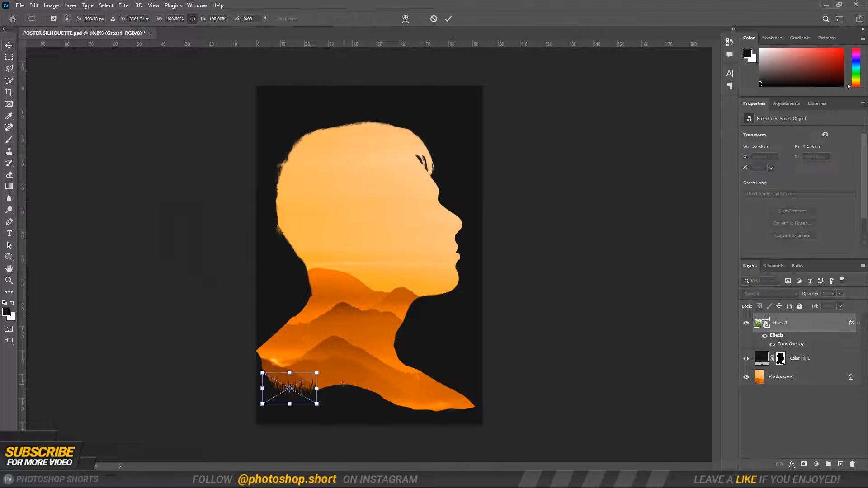
left_click_drag(319, 361, 425, 304)
key("Return")
key("ctrl+j")
key("ctrl+t")
key("Return")
key("ctrl+j")
key("ctrl+t")
key("Return")
Duplicate the grass again and fit the copy under the chin, scaled to about 15.7 cm wide and rotated to -4.57°
key("ctrl+j")
key("ctrl+t")
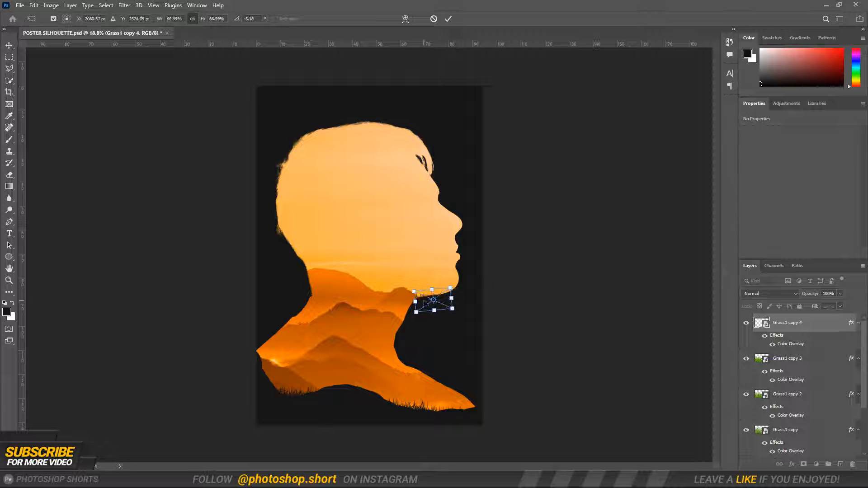
left_click_drag(469, 285, 448, 300)
key("Return")
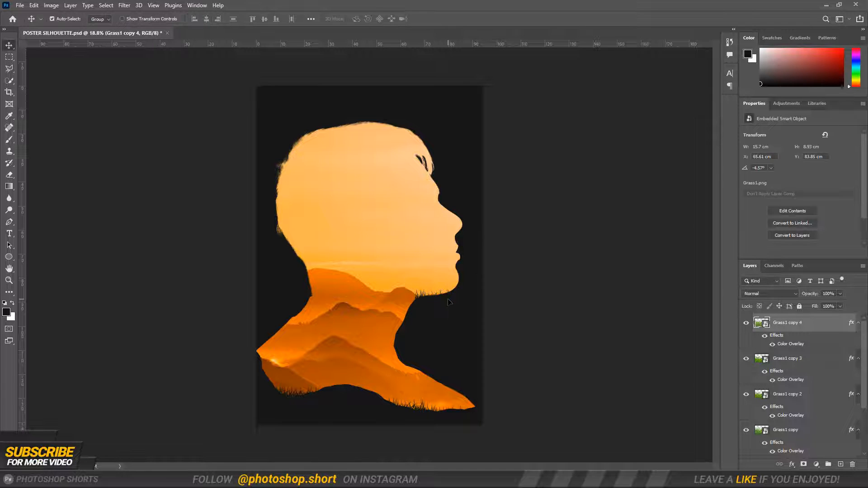
Place Grass2.png at the throat under the chin, scaled to about 19.9 cm wide and rotated to -18.12°
mouse_move(321, 479)
left_click(321, 445)
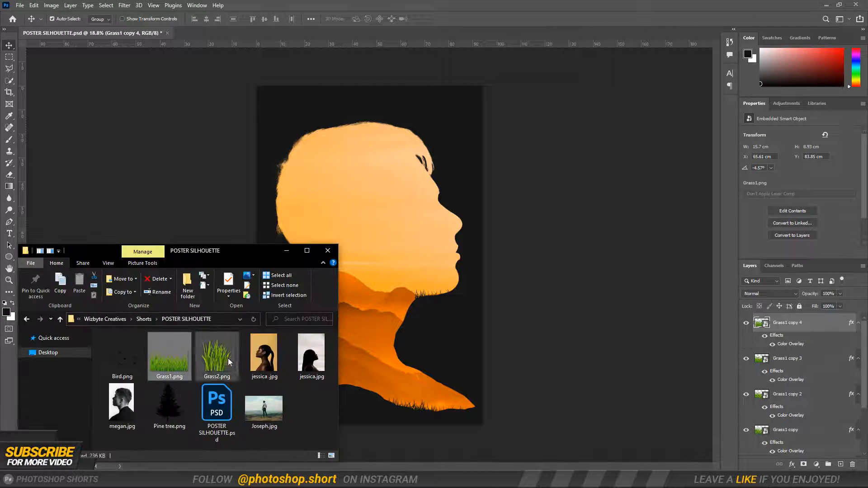
left_click_drag(229, 360, 399, 302)
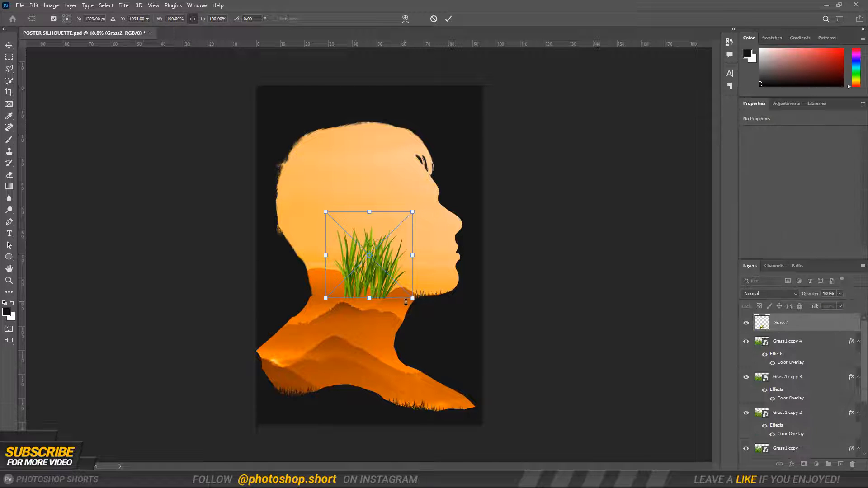
left_click_drag(325, 211, 364, 242)
left_click_drag(435, 278, 449, 254)
left_click_drag(412, 291, 432, 322)
key("Return")
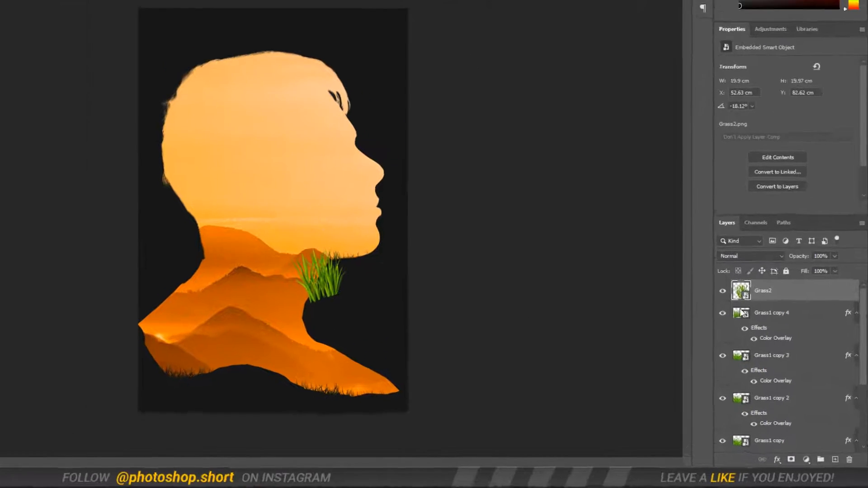
Add a Color Overlay to the Grass2 layer in the same dark colour as the poster background
double_click(818, 323)
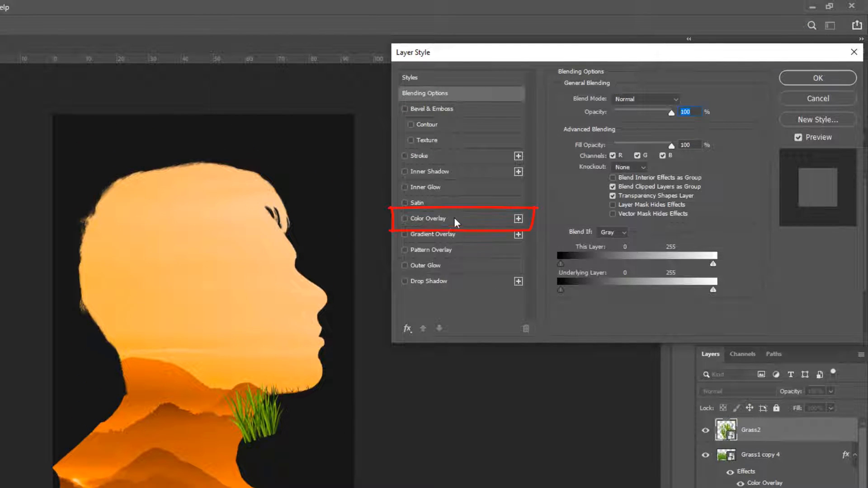
left_click(457, 222)
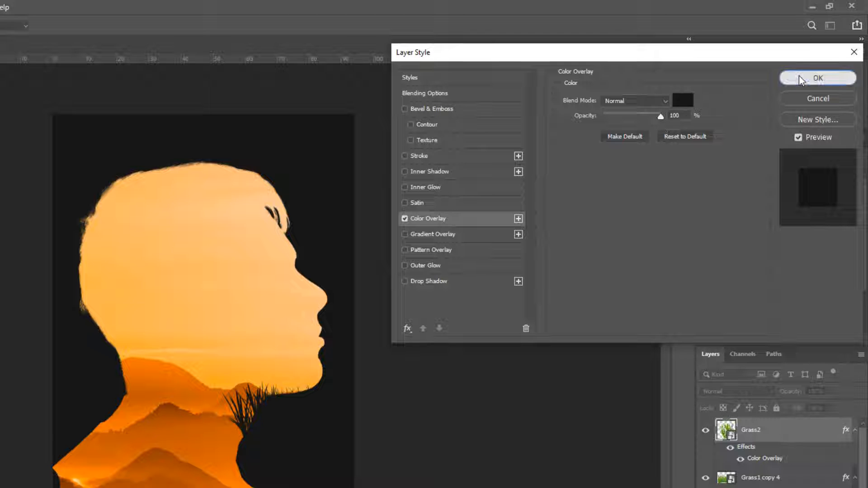
left_click(799, 77)
Scale the Grass2 tuft to about 10.8 cm wide, rotate it to about -4.4° and fit it against the front of the neck
key("ctrl+t")
left_click_drag(430, 267, 437, 276)
left_click_drag(425, 273, 398, 313)
key("Return")
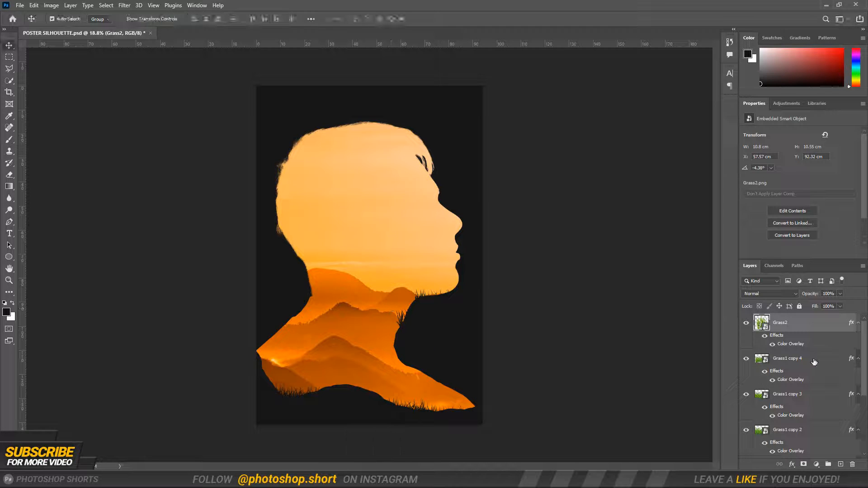
Group all the grass layers, from Grass2 to Grass1, and name the group Grass
scroll(814, 361, "down", 3)
left_click(800, 398, "shift")
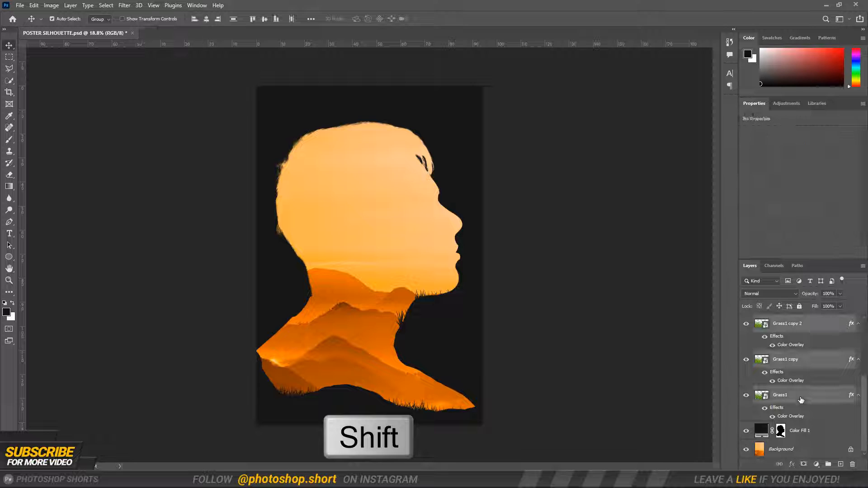
key("ctrl+g")
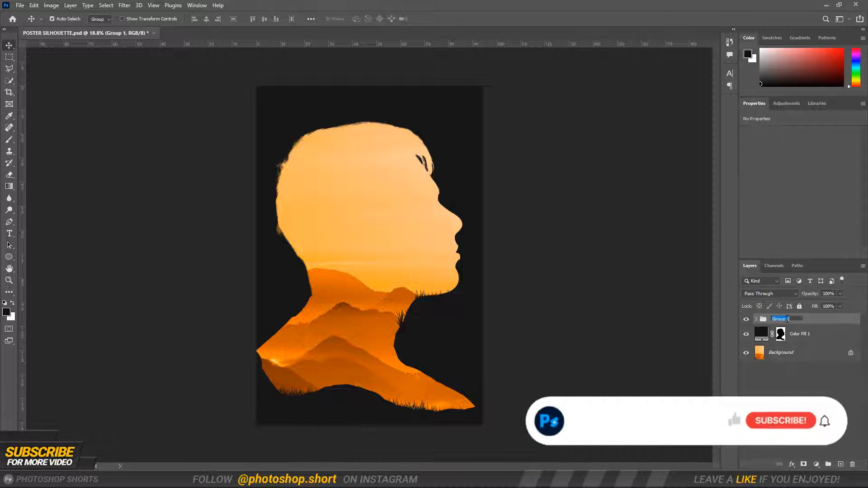
double_click(787, 320)
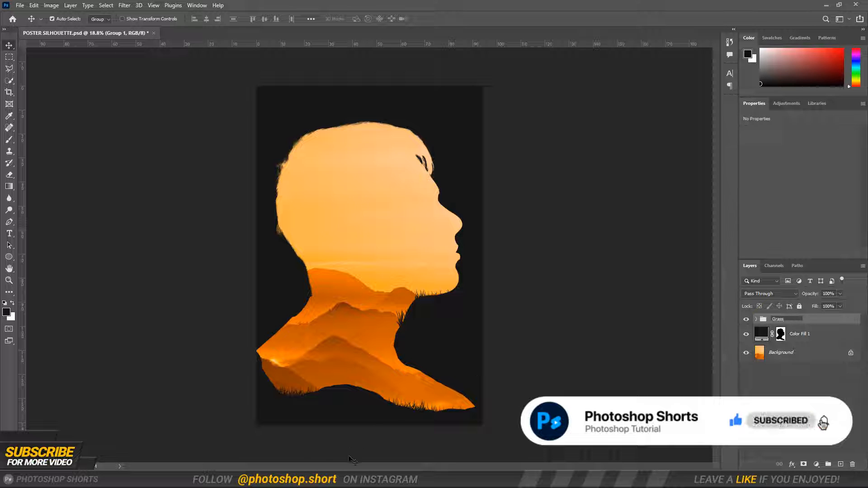
Place Pine tree.png on the poster, scaled down and fitted to the silhouette's lower edge below the nape
left_click(321, 479)
left_click_drag(169, 404, 424, 298)
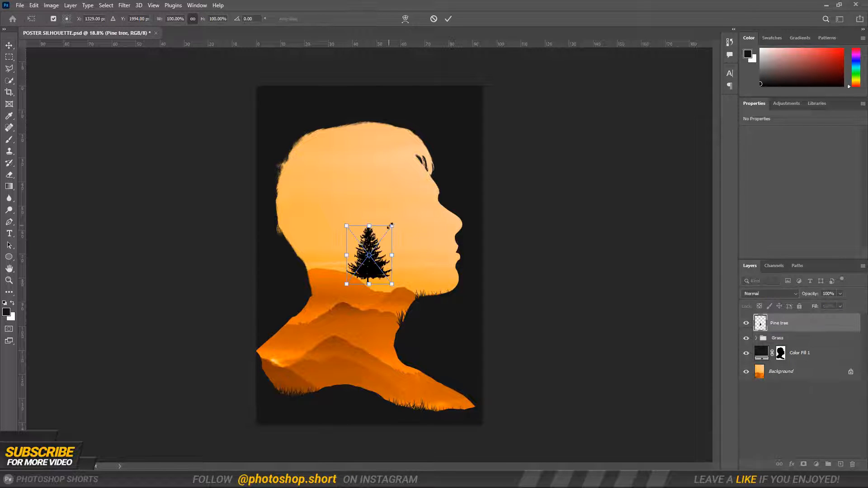
left_click_drag(385, 246, 284, 350)
left_click_drag(244, 387, 248, 381)
left_click_drag(248, 329, 252, 336)
mouse_move(276, 358)
left_mouse_down()
mouse_move(277, 348)
mouse_move(268, 356)
mouse_move(283, 370)
left_mouse_up()
key("Return")
Add a dark Color Overlay to the Pine tree layer
double_click(814, 328)
left_click(542, 166)
left_click(831, 59)
Resize the dark pine tree and spread duplicates of it along the silhouette's back-shoulder edge
key("ctrl+t")
key("Return")
left_click_drag(279, 379, 291, 386)
Place resized duplicates of the pine tree side by side at the chest end of the silhouette's lower edge
key("ctrl+t")
left_click_drag(305, 366, 456, 404)
left_click(435, 19)
key("ctrl+z")
key("ctrl+z")
key("ctrl+z")
key("ctrl+t")
key("Return")
key("ctrl+t")
key("Return")
left_click_drag(456, 405, 446, 410)
left_click_drag(446, 409, 433, 399)
left_click_drag(452, 402, 465, 406)
Group all the pine tree layers and name the group Pine Tree
scroll(812, 386, "down", 5)
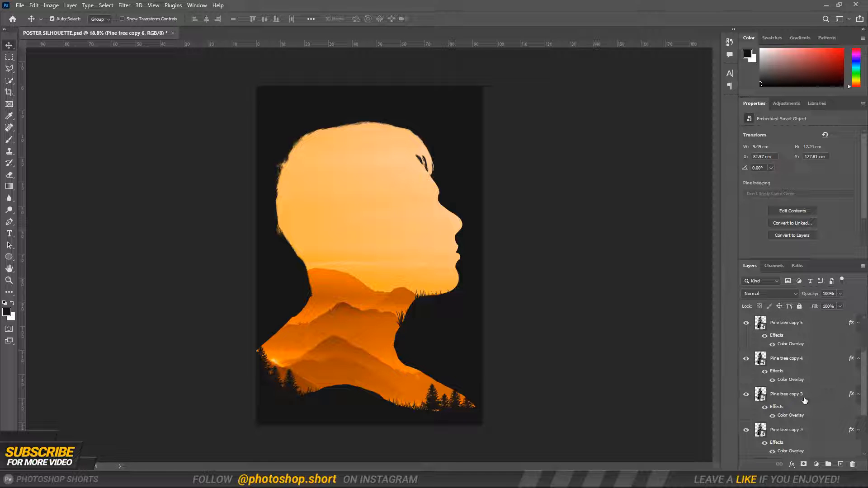
left_click(805, 388, "shift")
key("ctrl+g")
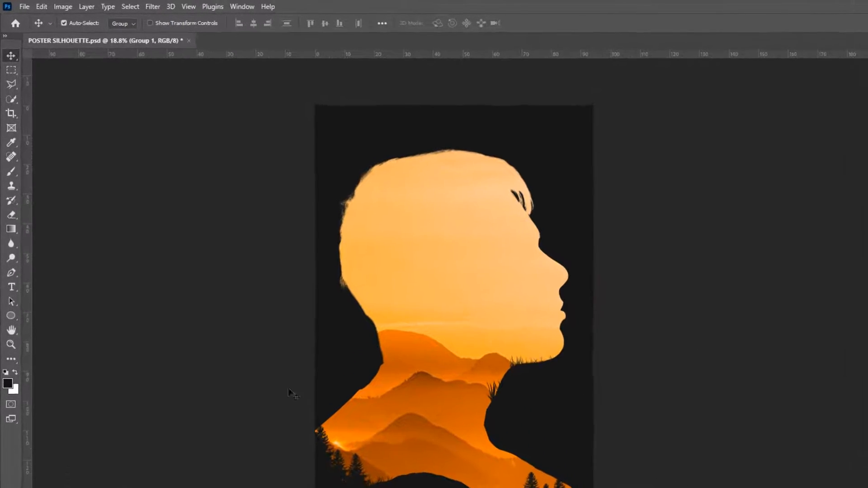
Draw a circle of about 894 px in the middle of the head with the Ellipse tool
left_click(6, 329)
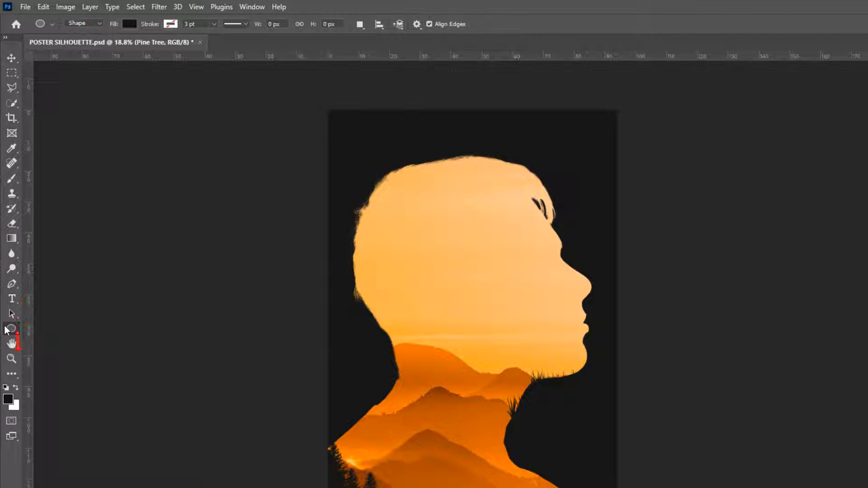
right_click(6, 329)
left_click(51, 339)
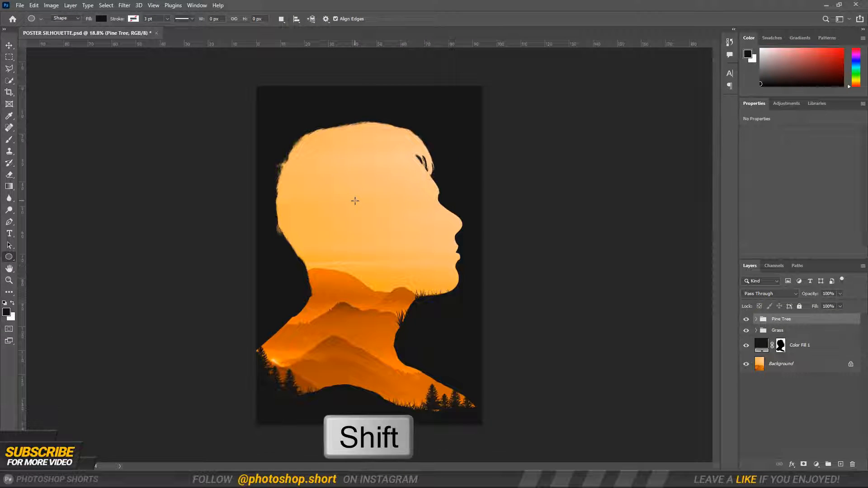
left_click_drag(355, 201, 394, 260)
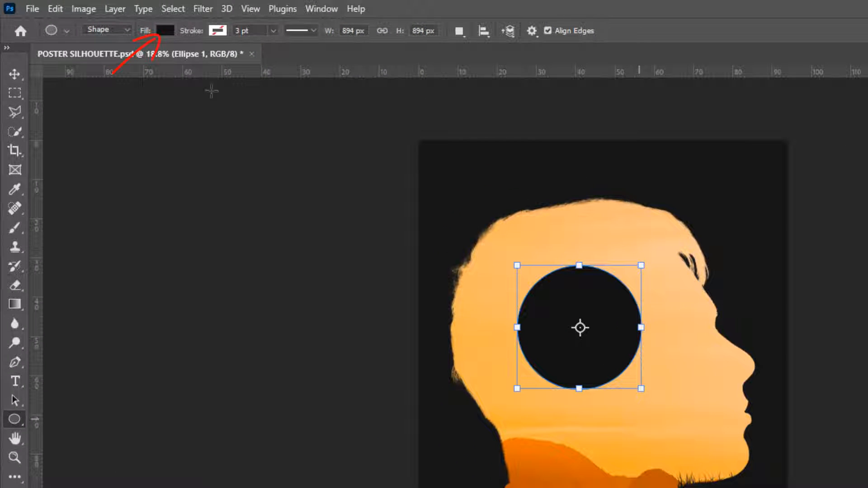
Set the circle's fill to #fdd4a8, sampled from the pale orange sky beside the forehead
left_click(165, 31)
left_click(256, 59)
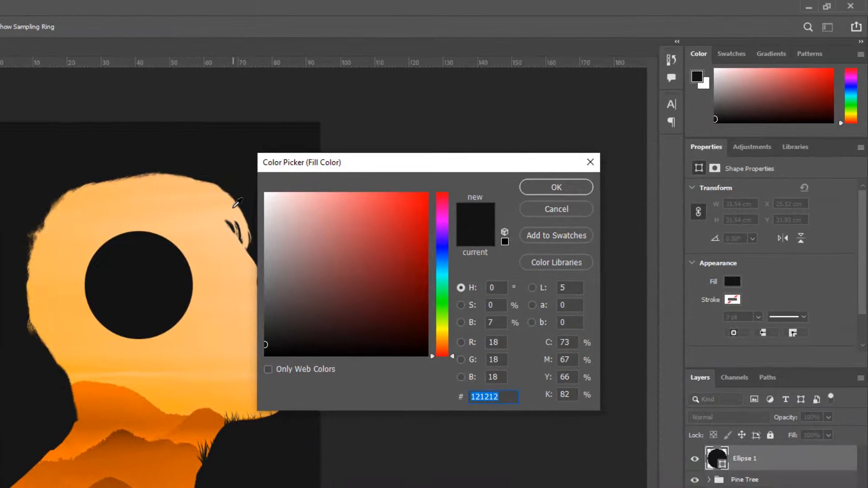
left_click(258, 212)
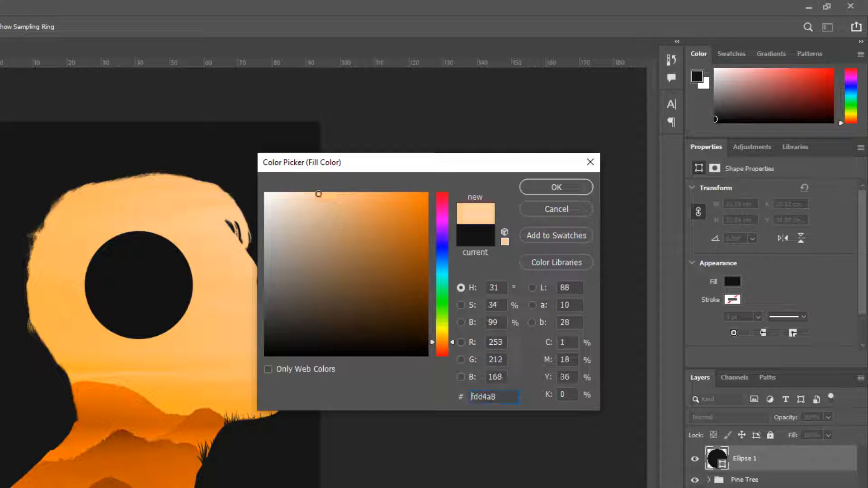
left_click(557, 186)
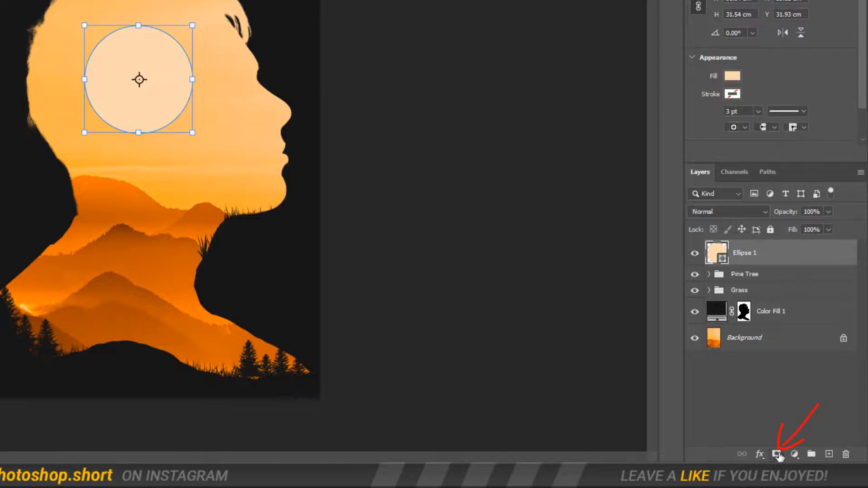
Add a layer mask to the circle and fade out its lower part with an upward linear gradient
left_click(777, 454)
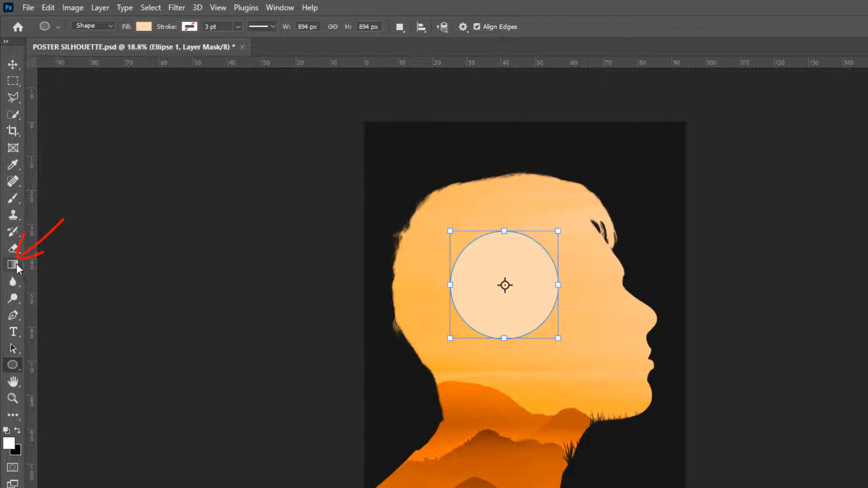
right_click(16, 264)
left_click(51, 266)
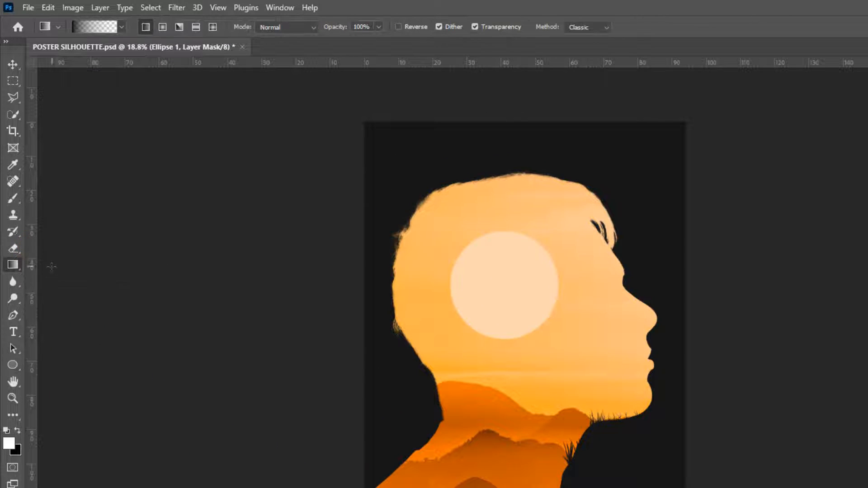
left_click(121, 27)
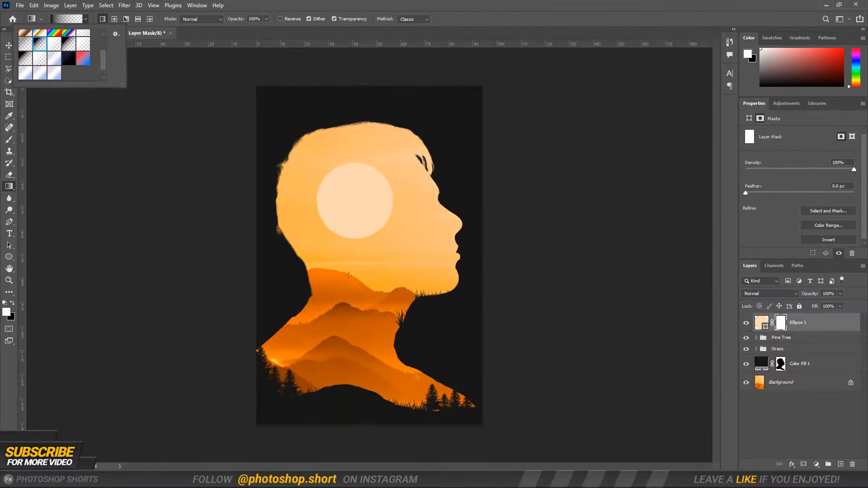
left_click_drag(353, 291, 355, 196)
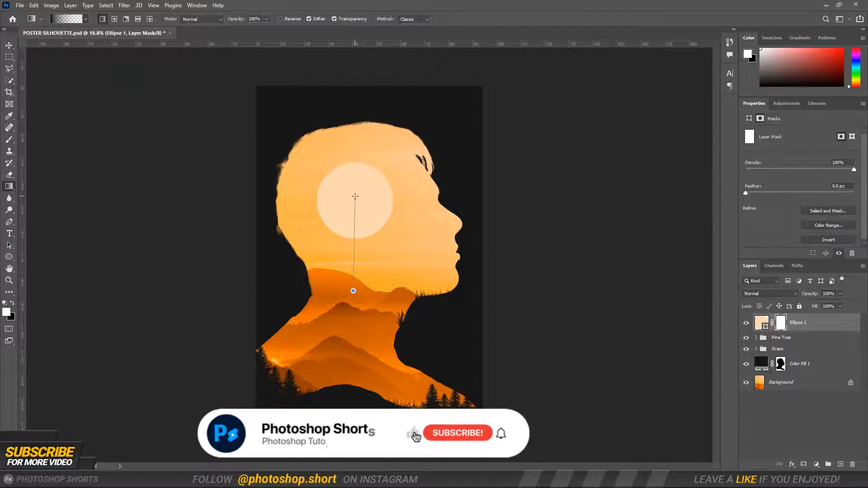
left_click_drag(355, 264, 354, 203)
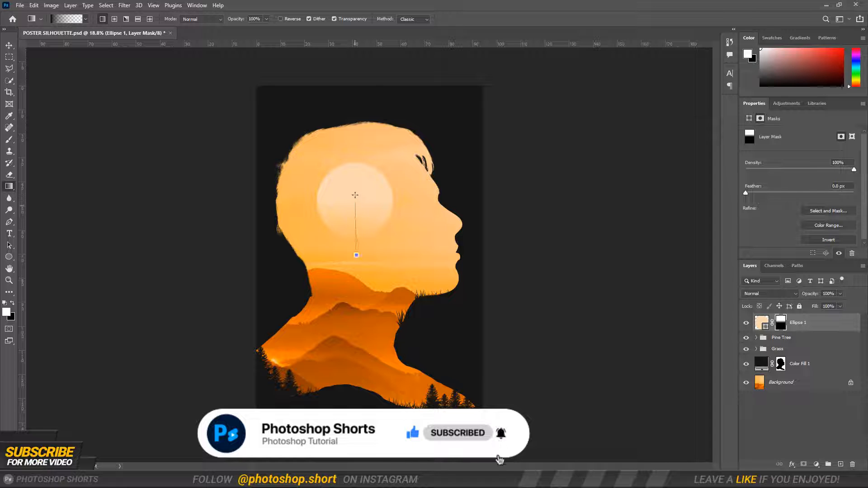
Move the faded circle slightly down toward the face and scale it to about 30.2 cm wide
key("ctrl+t")
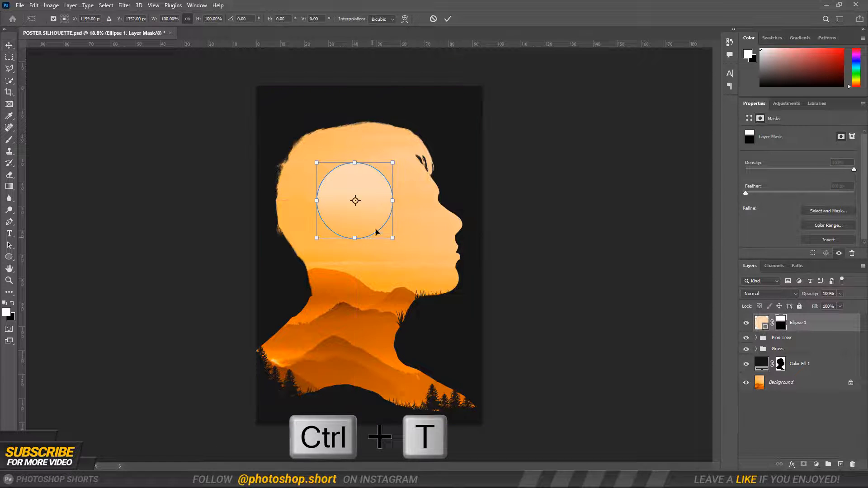
left_click_drag(380, 210, 380, 216)
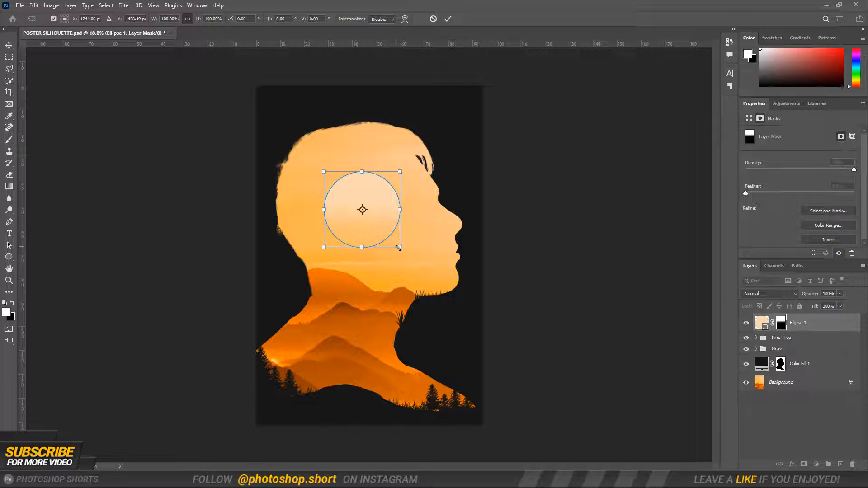
left_click_drag(399, 248, 392, 245)
key("Return")
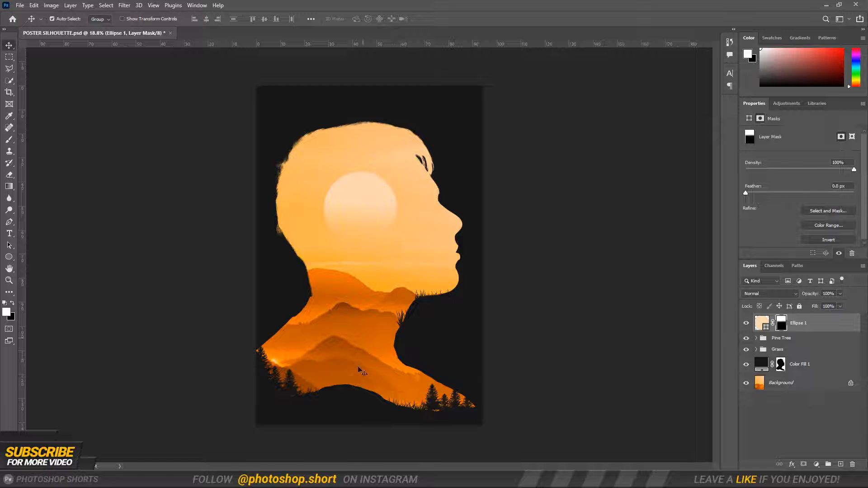
Place Bird.png over the sun circle, scaled to about 630%
left_click(322, 478)
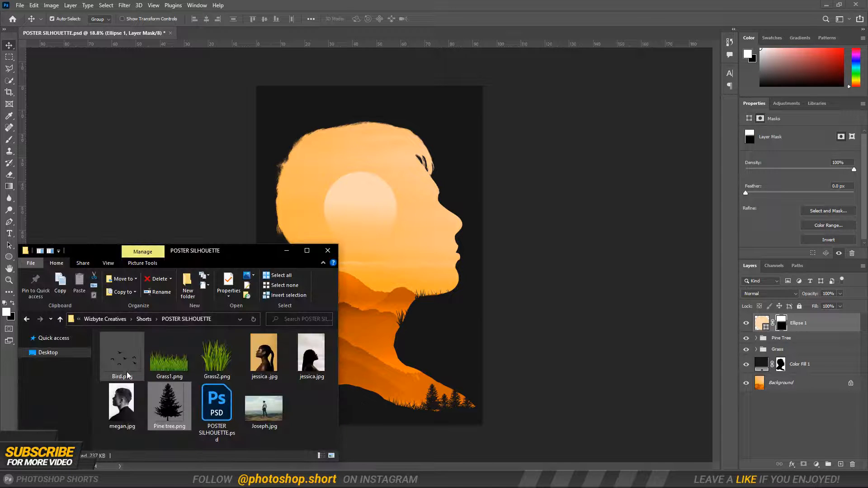
left_click_drag(123, 360, 443, 211)
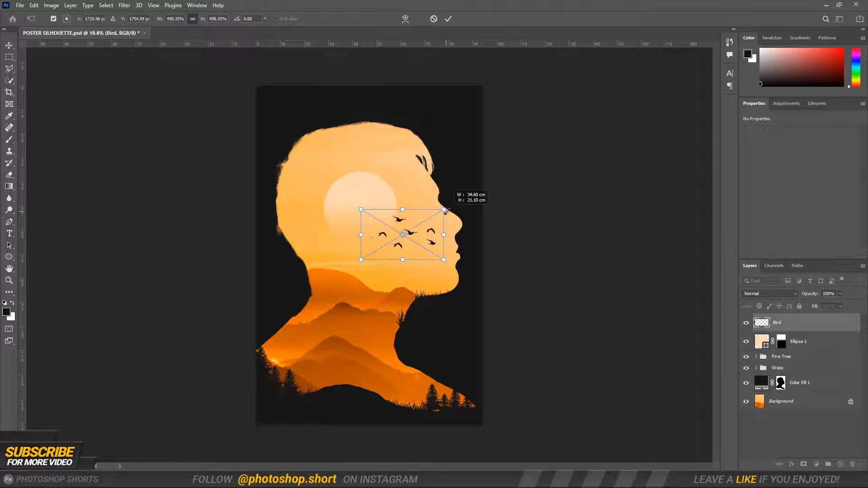
left_click_drag(426, 243, 393, 222)
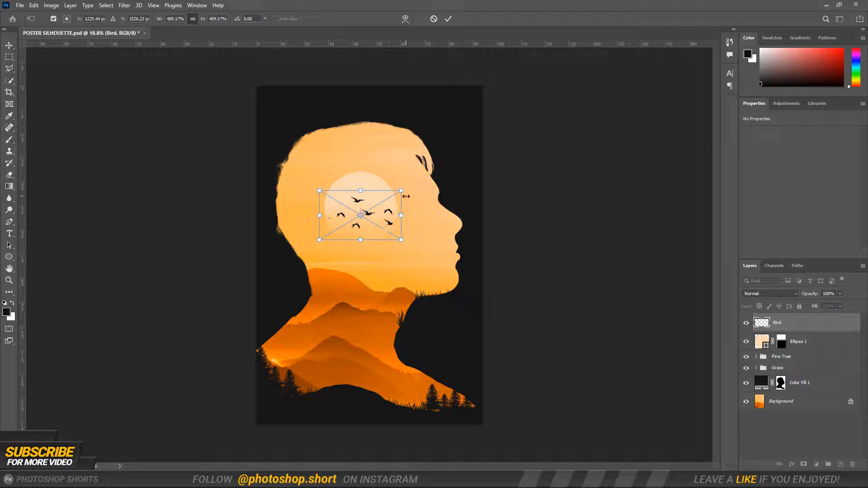
mouse_move(405, 190)
left_mouse_down()
mouse_move(421, 183)
mouse_move(413, 183)
left_mouse_up()
left_click_drag(400, 218, 406, 216)
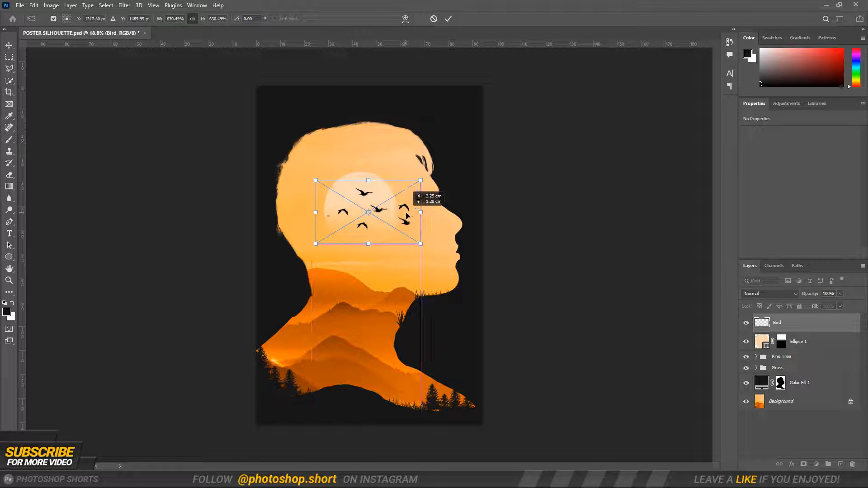
key("Return")
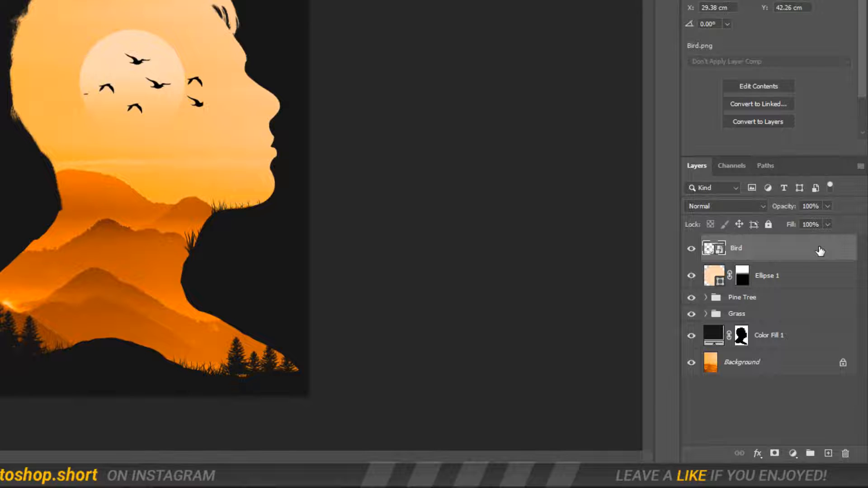
Add a dark Color Overlay to the Bird layer
double_click(820, 251)
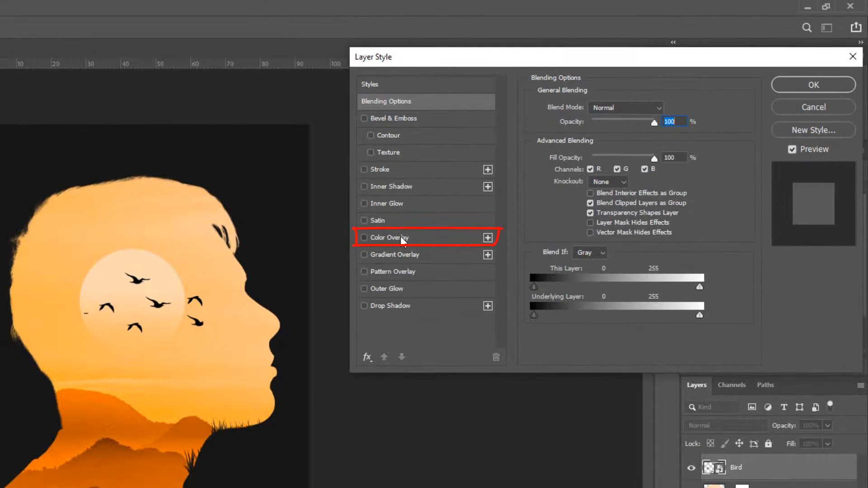
left_click(403, 239)
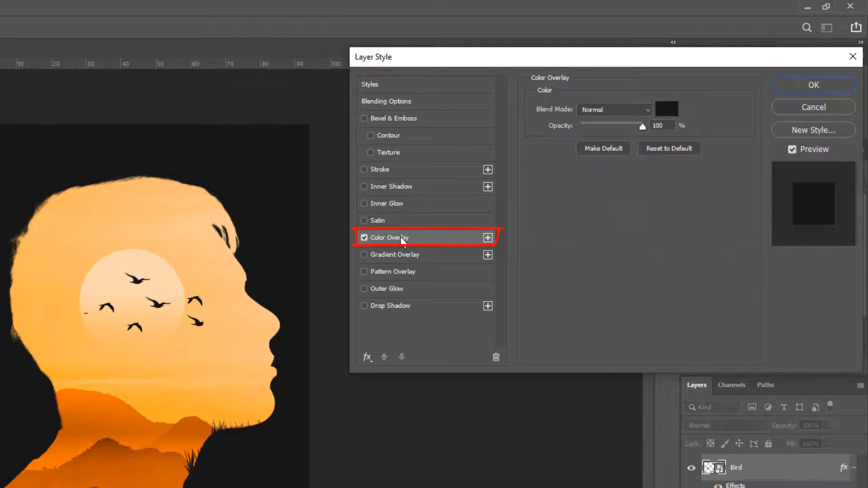
left_click(785, 87)
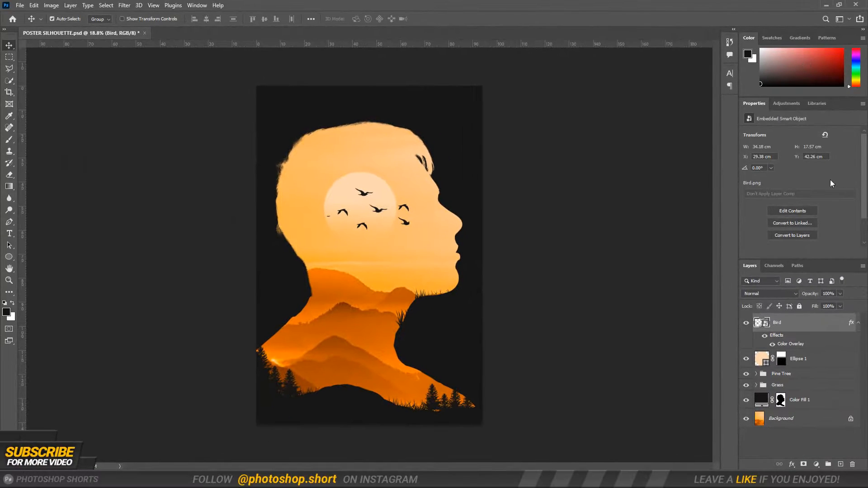
Collapse the Bird layer's effects and rename the Ellipse 1 layer to Sun
left_click(858, 323)
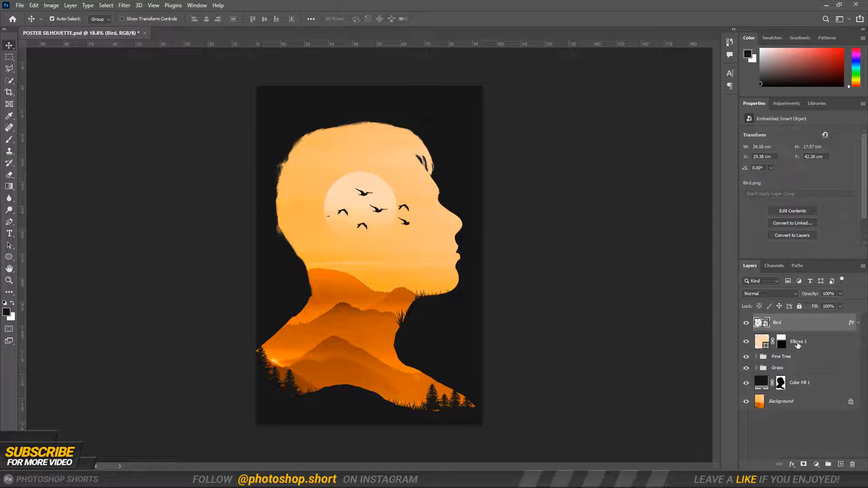
double_click(797, 343)
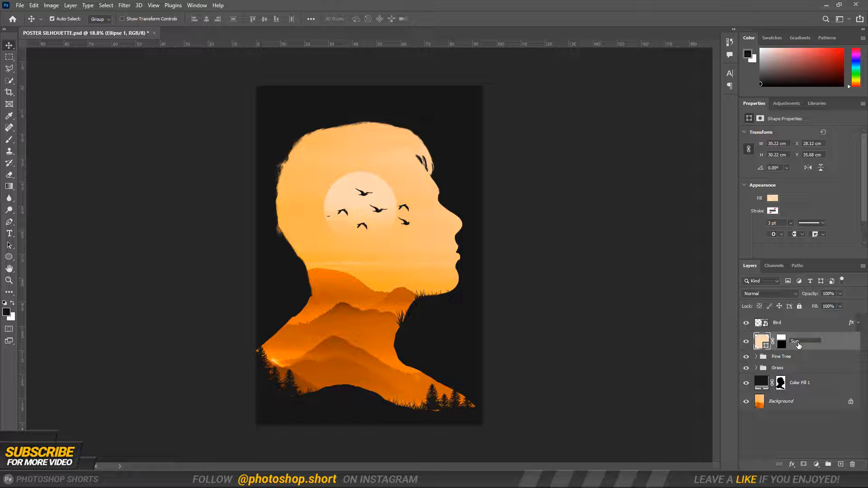
left_click(806, 326)
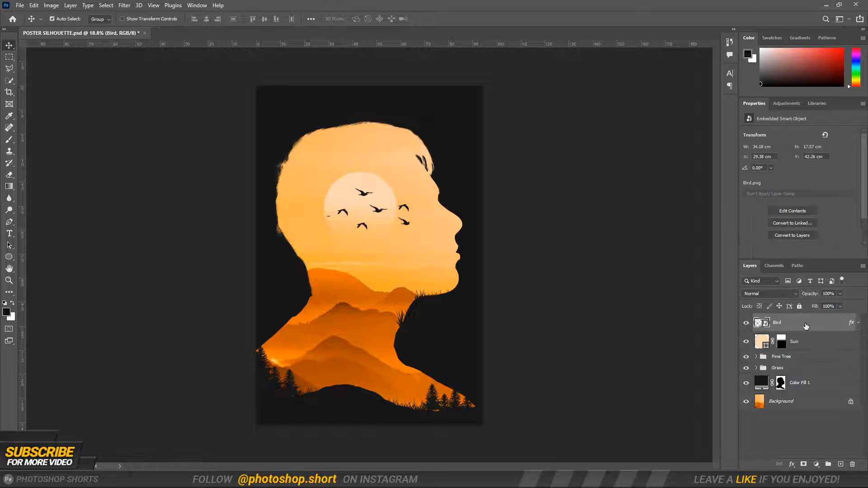
Place Joseph.jpg above the Bird layer at the full poster width and flip it horizontally
left_click(323, 480)
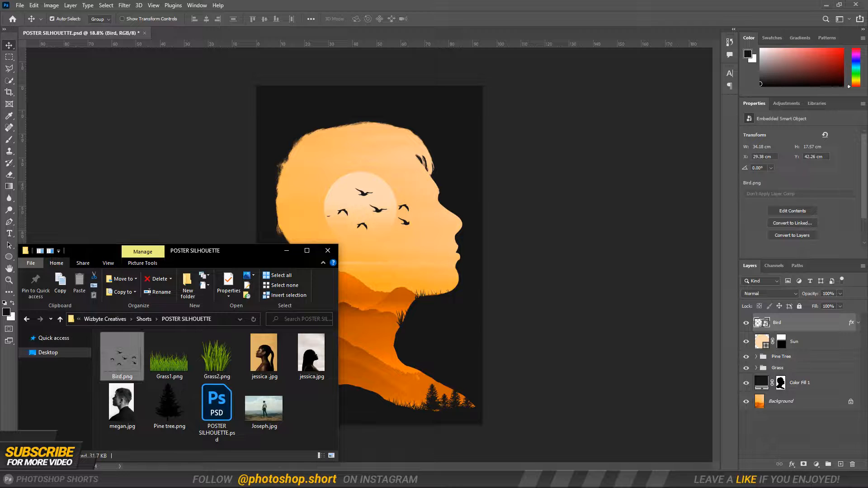
left_click_drag(275, 416, 412, 361)
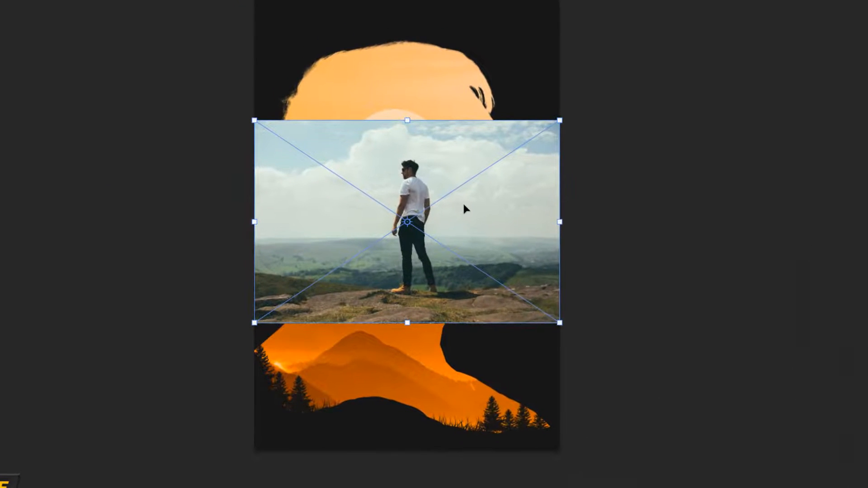
right_click(410, 240)
left_click(495, 428)
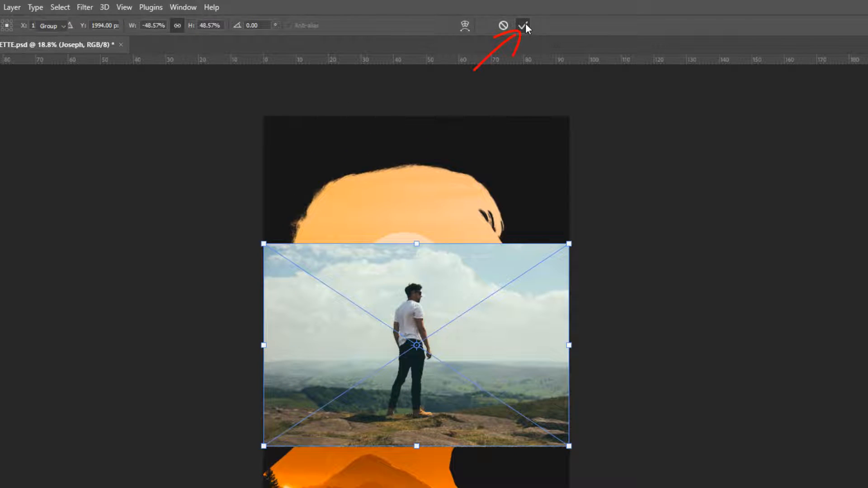
left_click(525, 26)
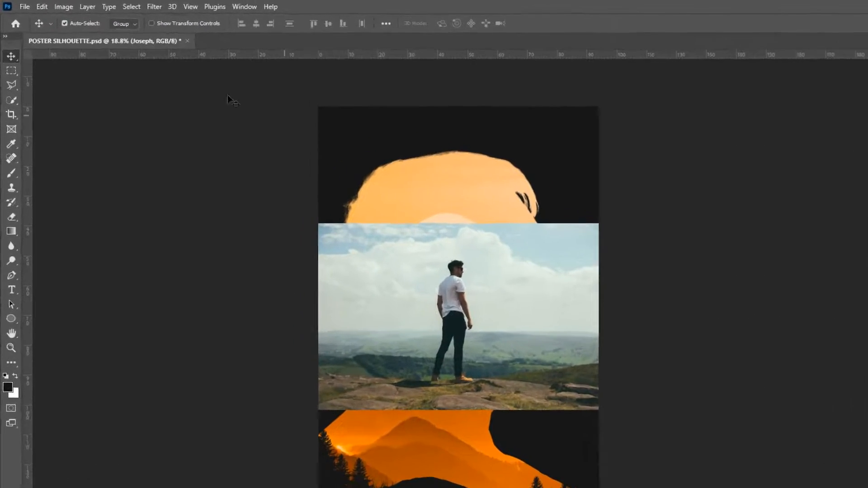
Select the standing man as the subject of the placed photo and mask out its background
left_click(132, 6)
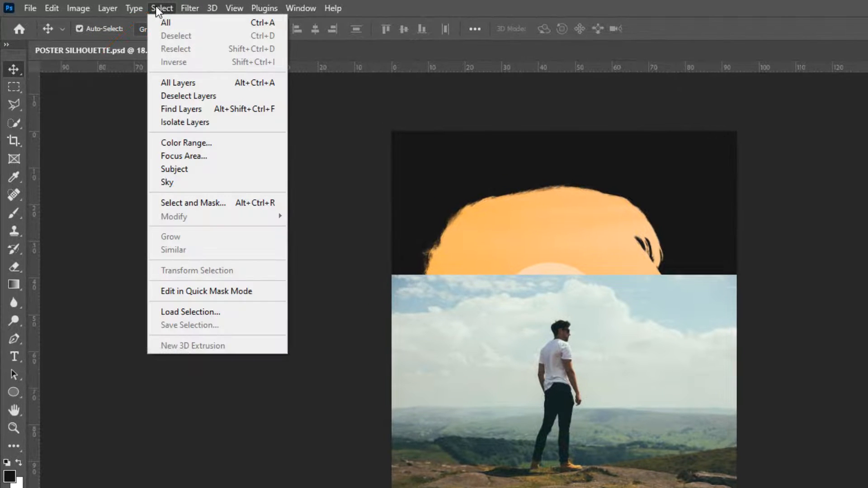
left_click(178, 172)
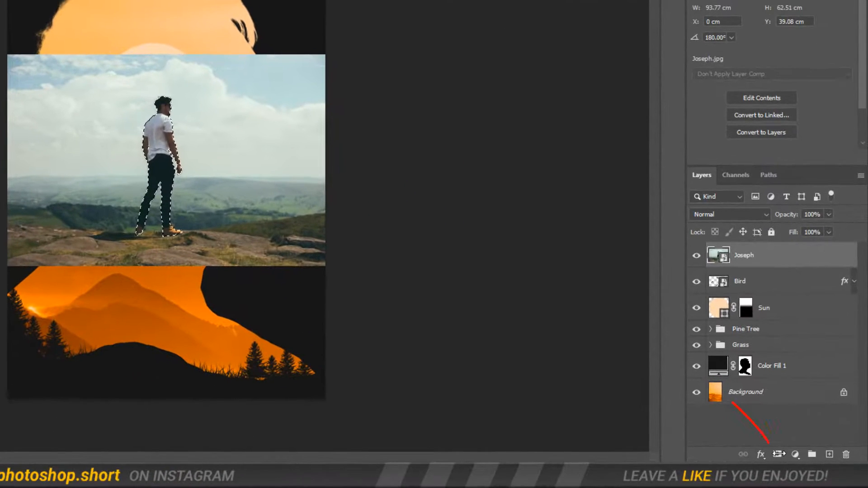
left_click(778, 454)
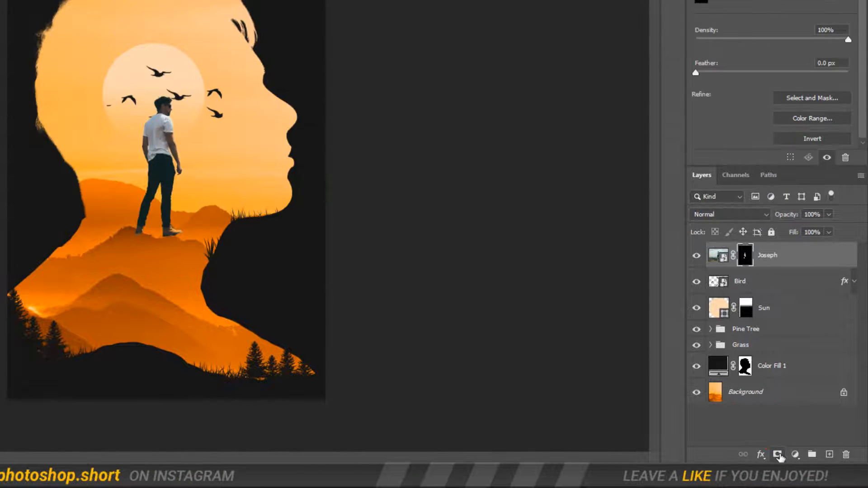
Add a dark Color Overlay to the masked standing man layer
double_click(818, 258)
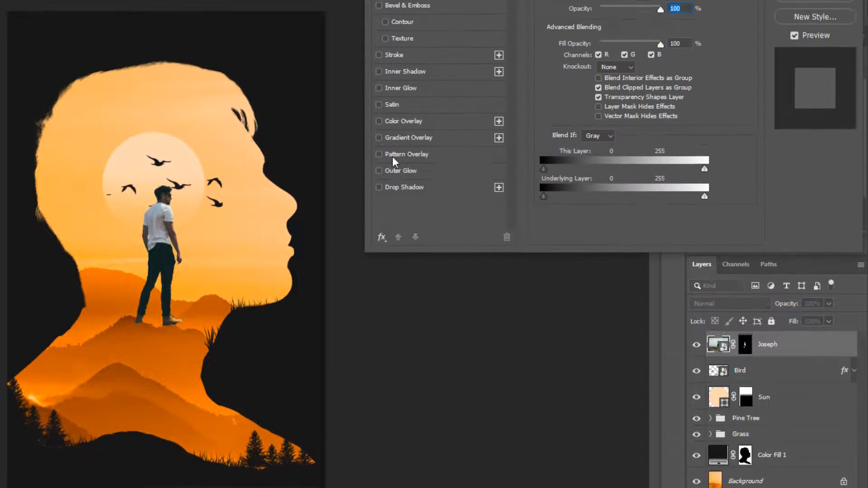
left_click(402, 31)
left_click(814, 82)
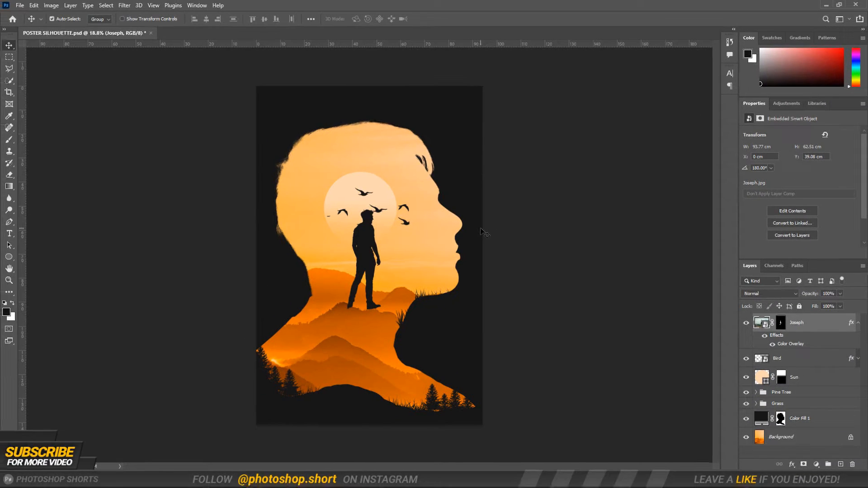
Scale the standing man to about 96% and move him down to stand on top of the dark hill
key("ctrl+t")
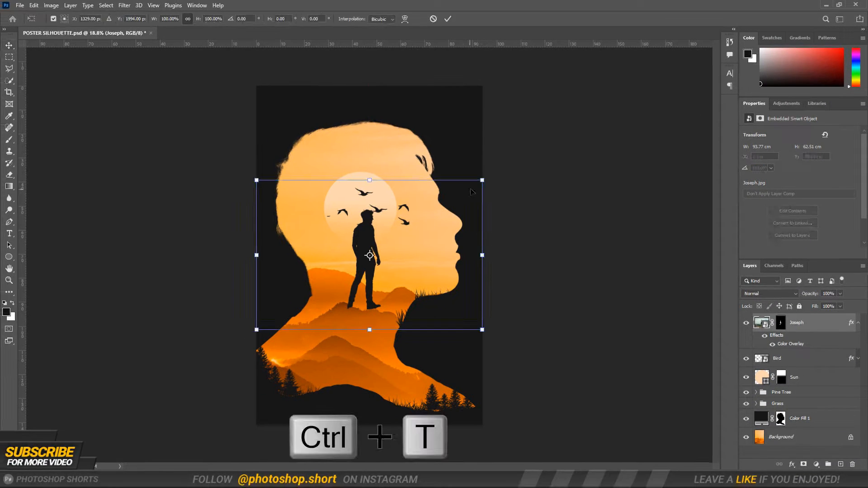
left_click_drag(482, 180, 472, 187)
left_click_drag(438, 226, 417, 297)
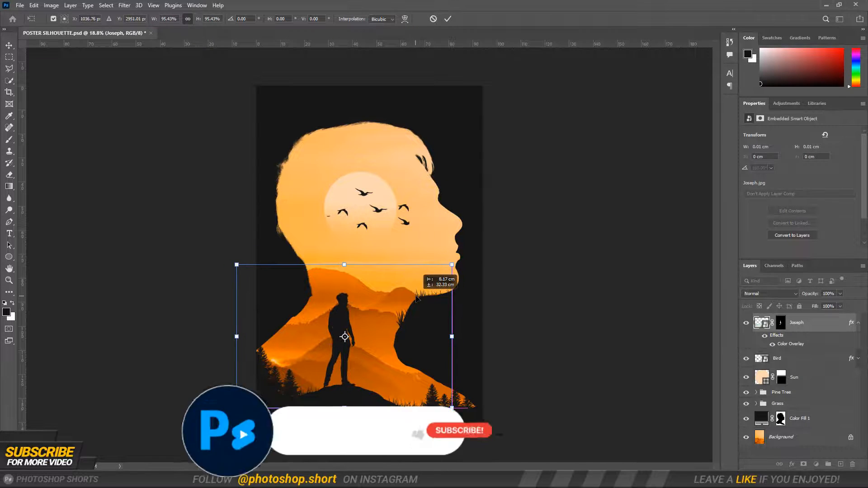
left_click_drag(452, 264, 462, 258)
mouse_move(347, 259)
left_mouse_down()
mouse_move(349, 244)
mouse_move(355, 268)
left_mouse_up()
left_click_drag(375, 322, 374, 320)
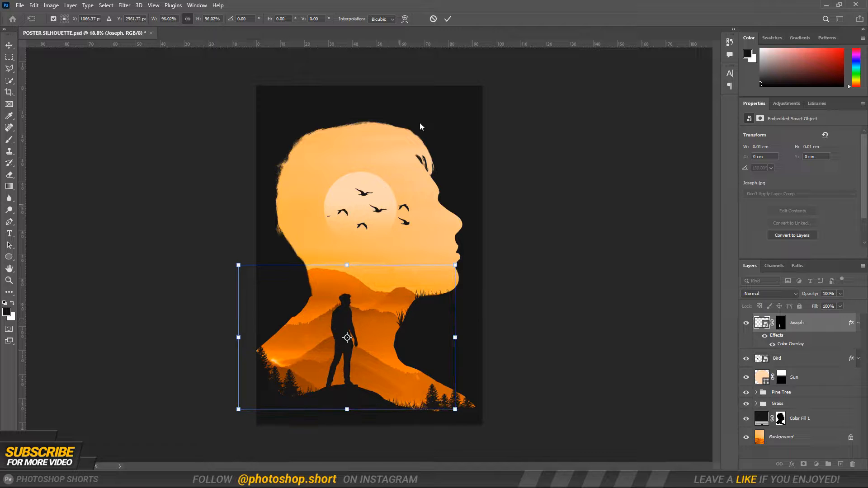
left_click(448, 19)
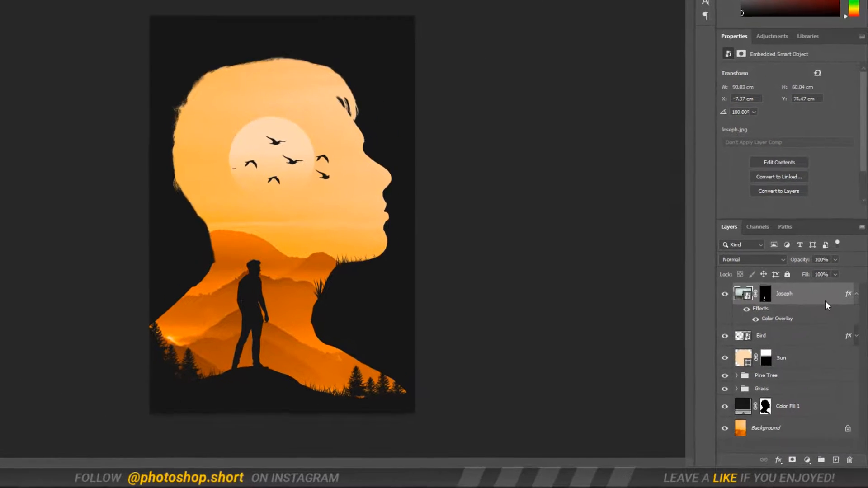
Stamp all visible layers into a new top layer and convert it to a Smart Object
key("ctrl+alt+shift+e")
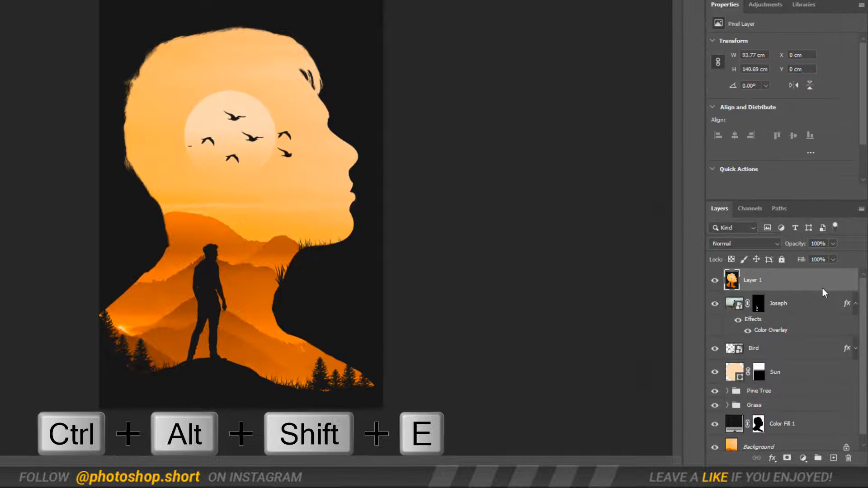
right_click(791, 284)
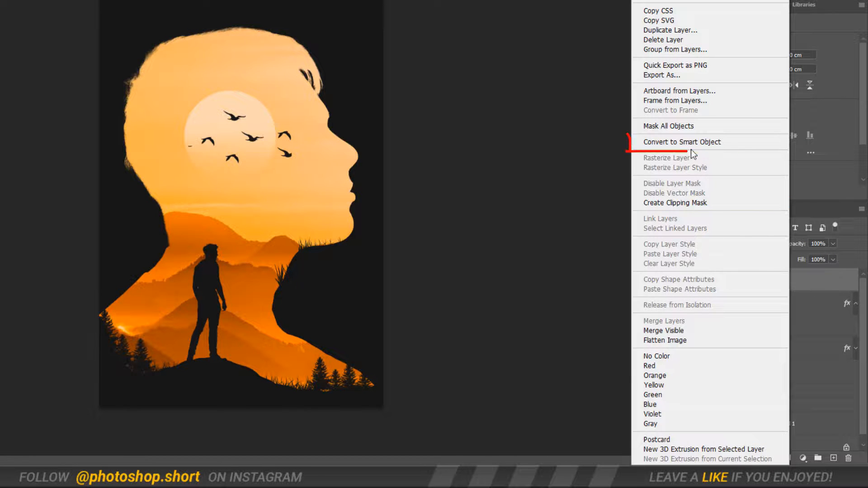
left_click(691, 142)
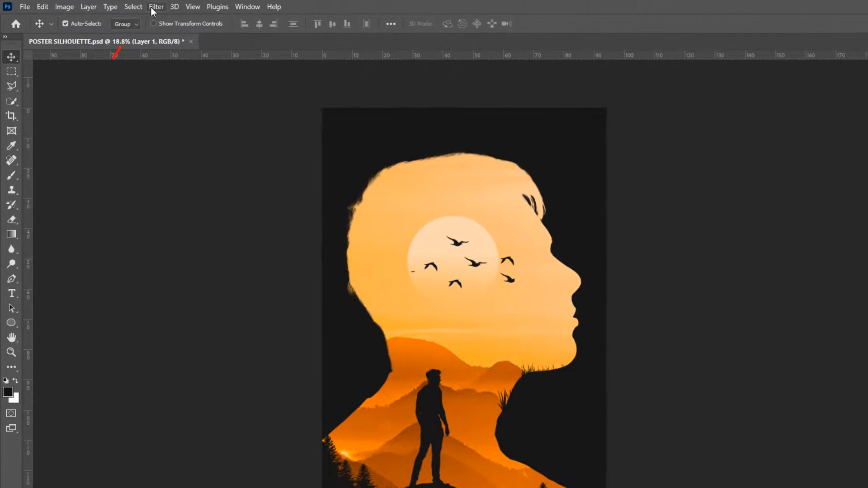
Apply an Add Noise filter to the merged layer with an amount of 8.69% and Uniform distribution
left_click(156, 7)
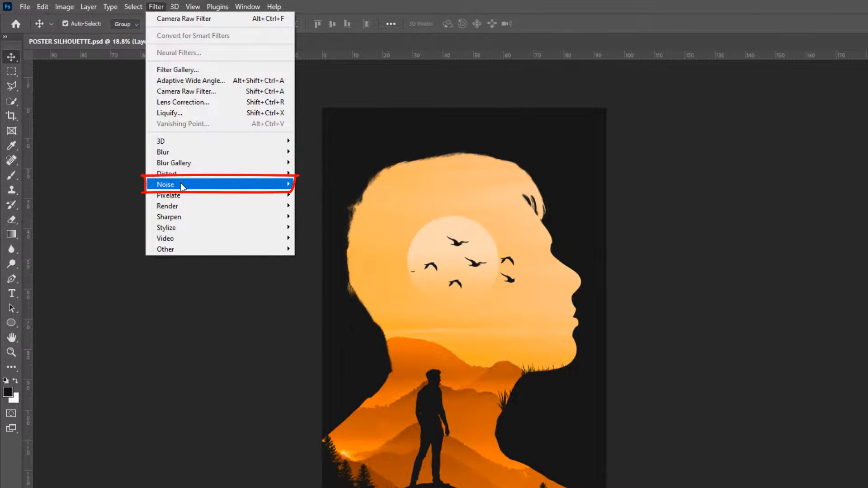
mouse_move(181, 183)
left_click(318, 182)
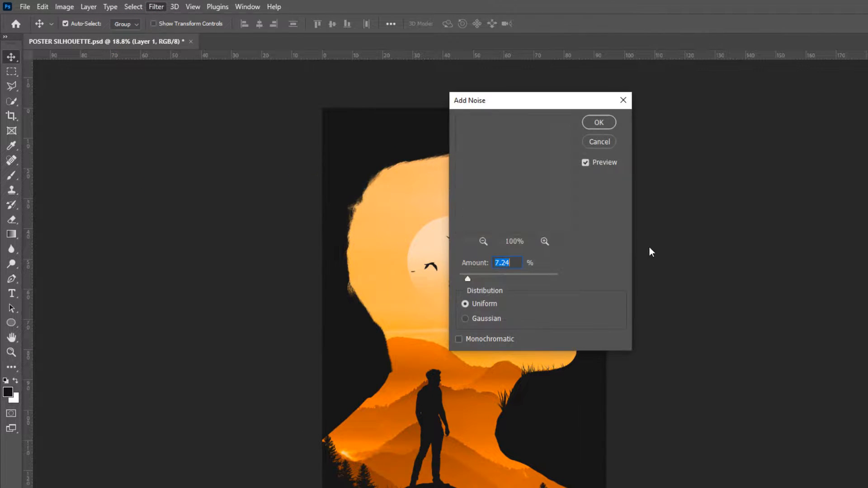
left_click_drag(511, 101, 726, 123)
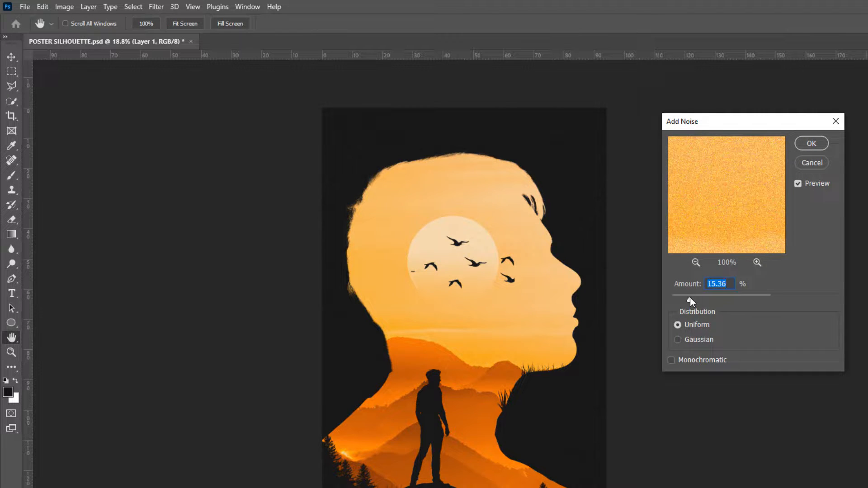
left_click_drag(690, 298, 683, 299)
left_click_drag(682, 299, 682, 299)
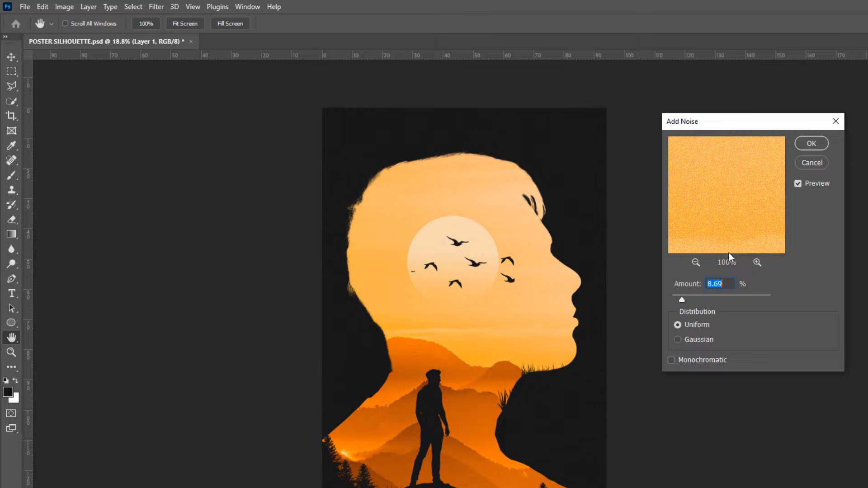
left_click(810, 143)
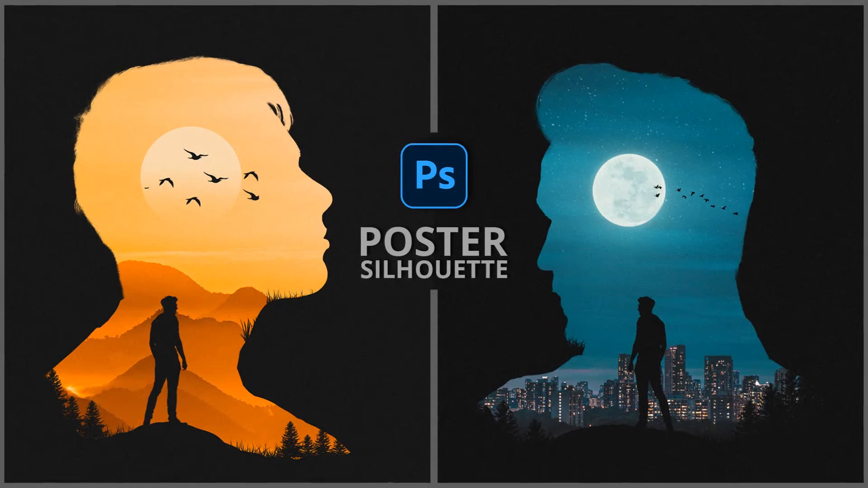